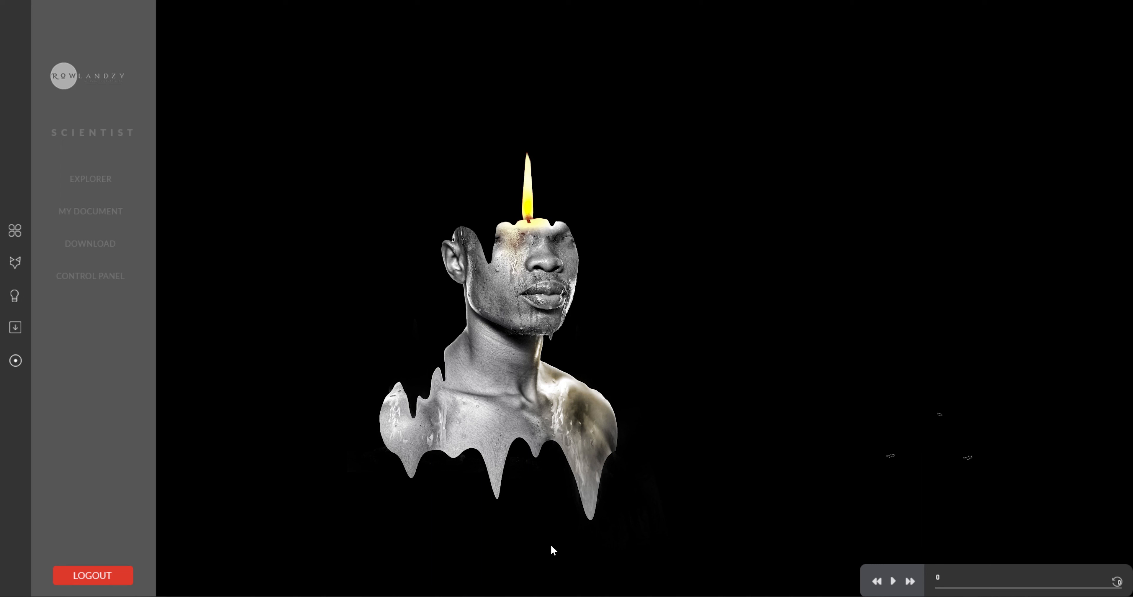
Step: Switch to Photoshop and duplicate the portrait's Background layer
mouse_move(528, 594)
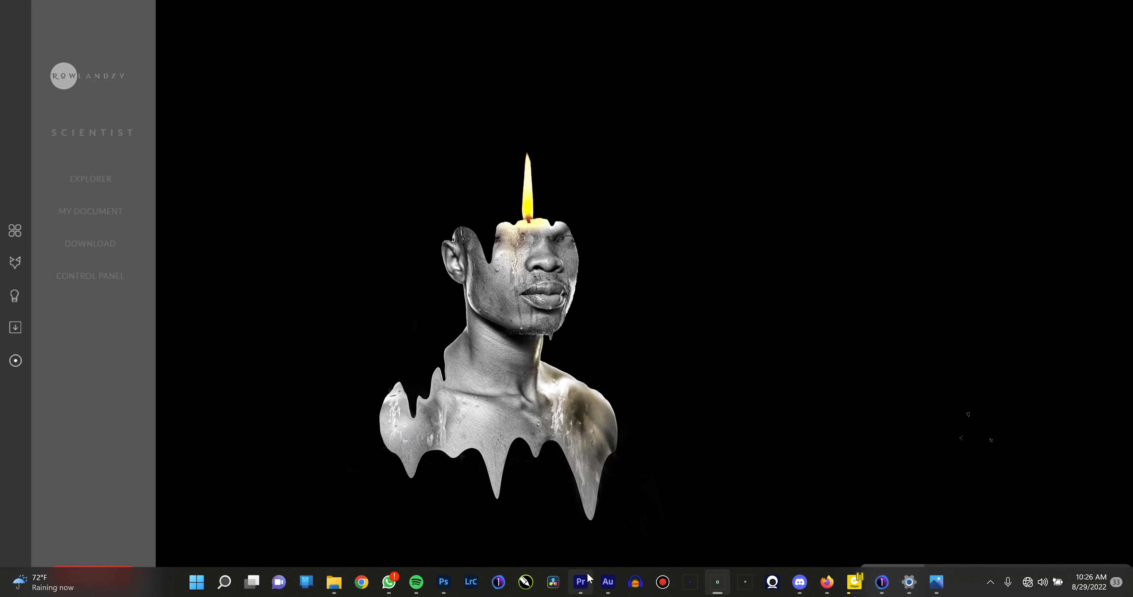
left_click(442, 582)
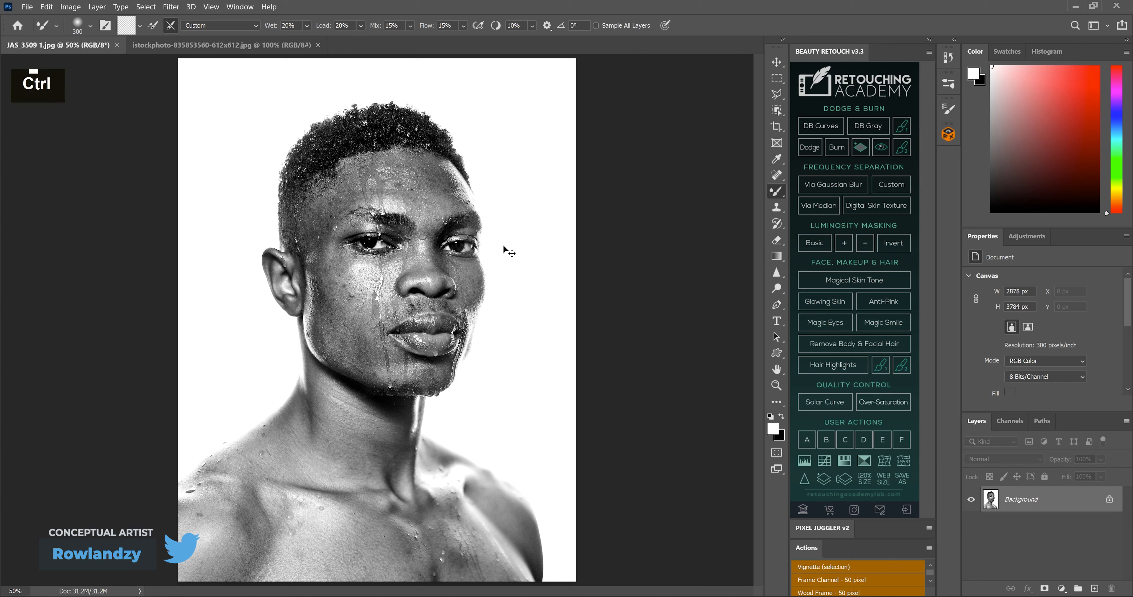
key("ctrl+j")
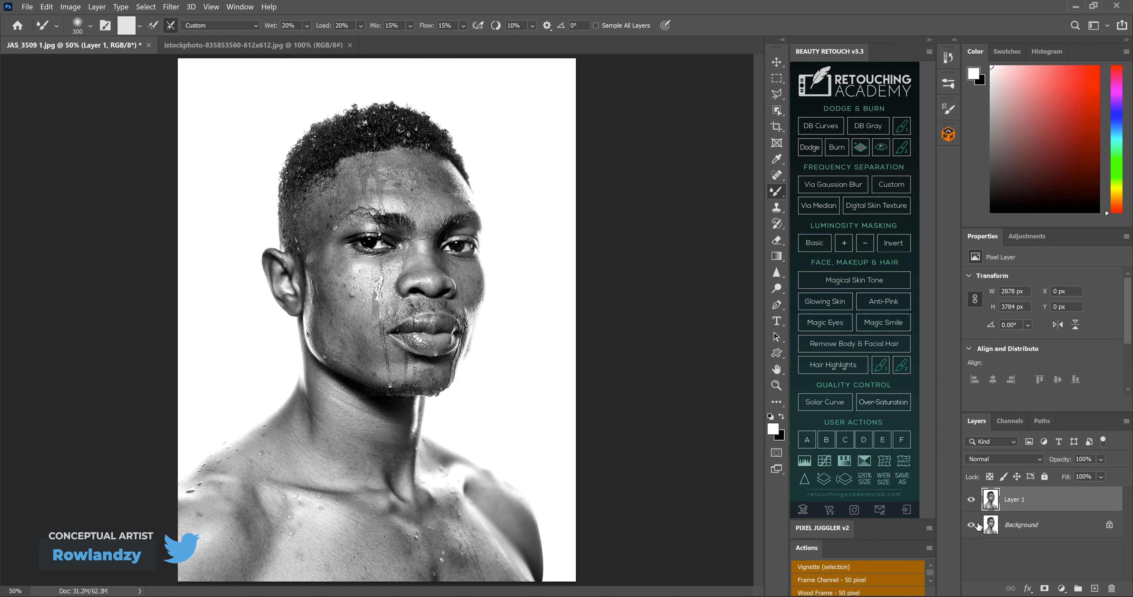
Step: Add a new layer filled with black and place it between the duplicated portrait and the Background
left_click(1100, 589)
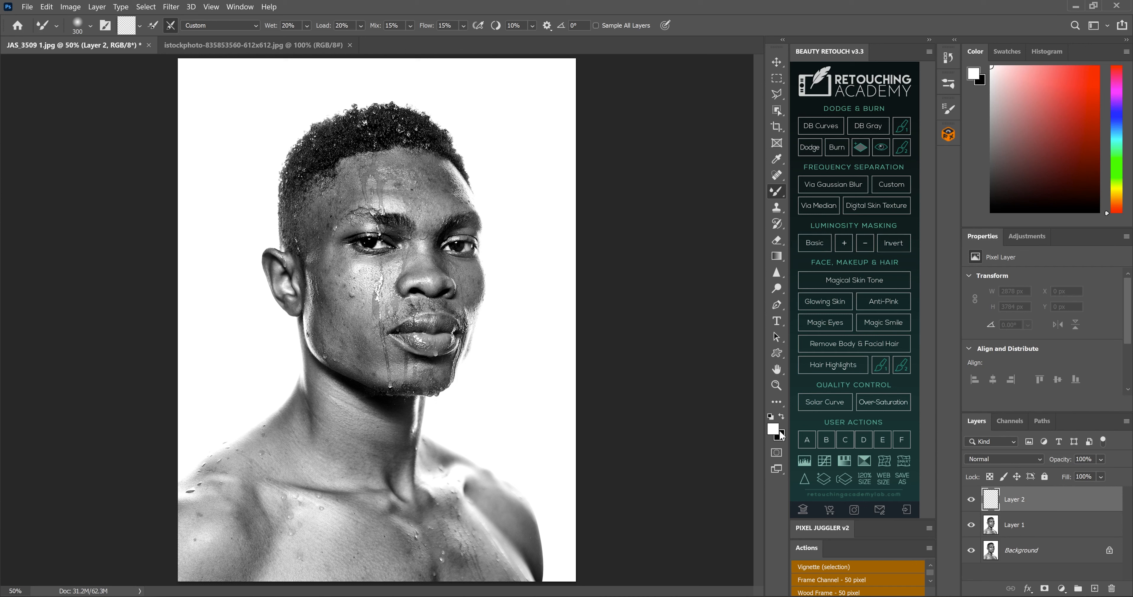
key("alt+BackSpace")
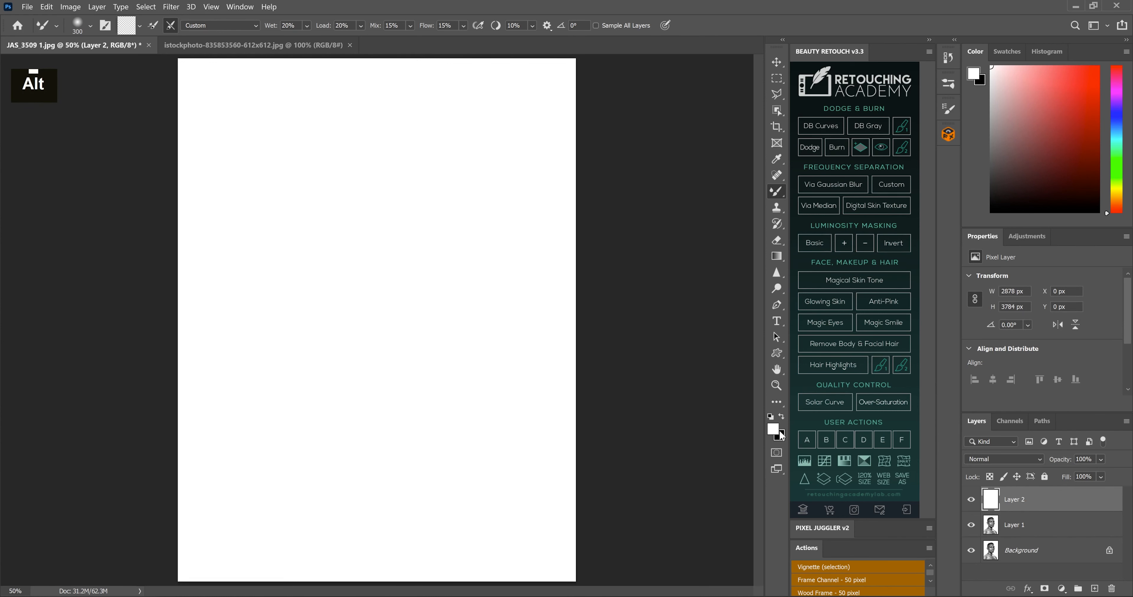
key("ctrl+BackSpace")
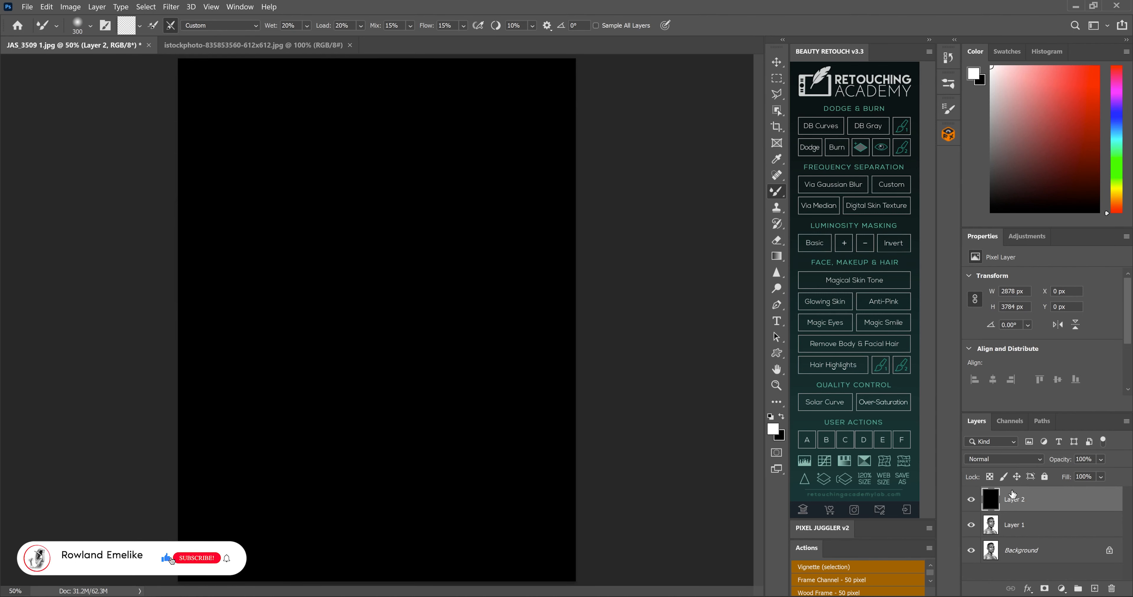
left_click_drag(1011, 499, 1011, 537)
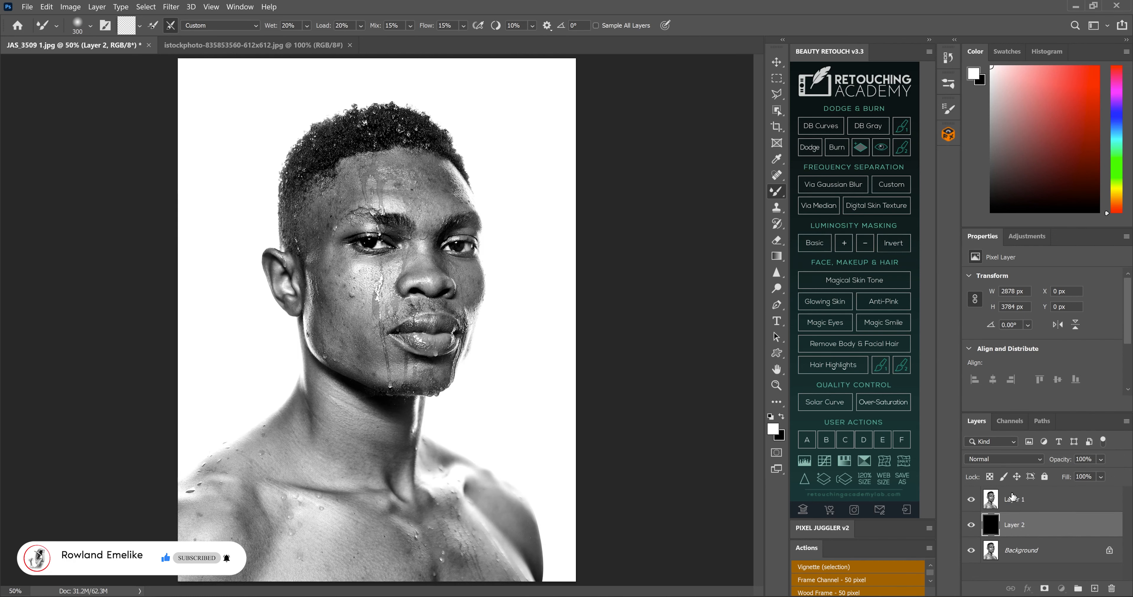
Step: Scale the portrait on Layer 1 down to 72.56% and keep it centred on the black canvas
left_click(1011, 495)
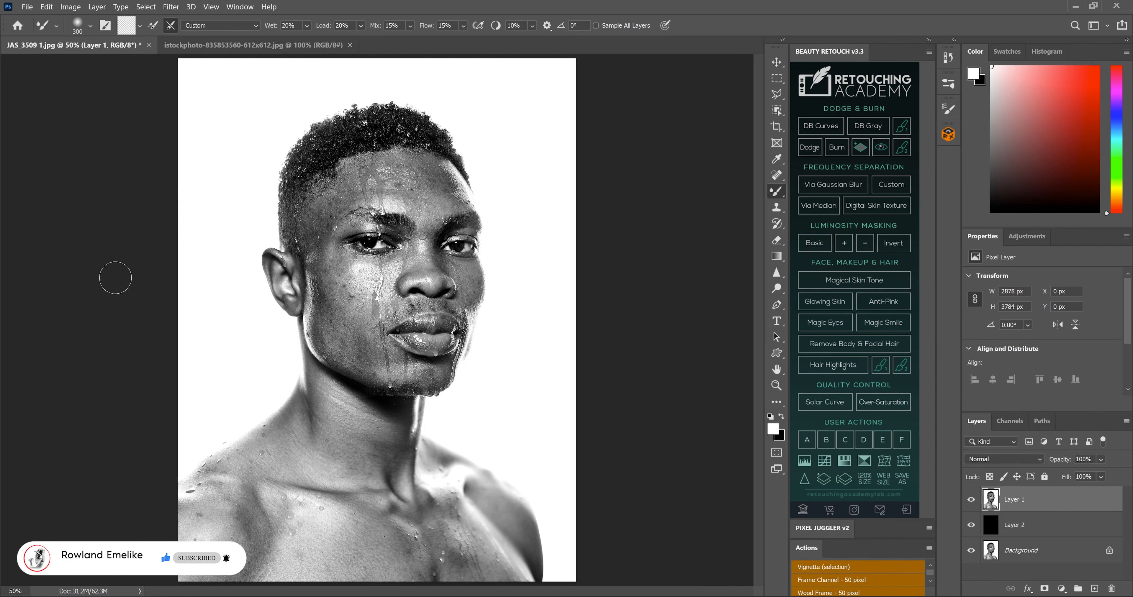
left_click(777, 64)
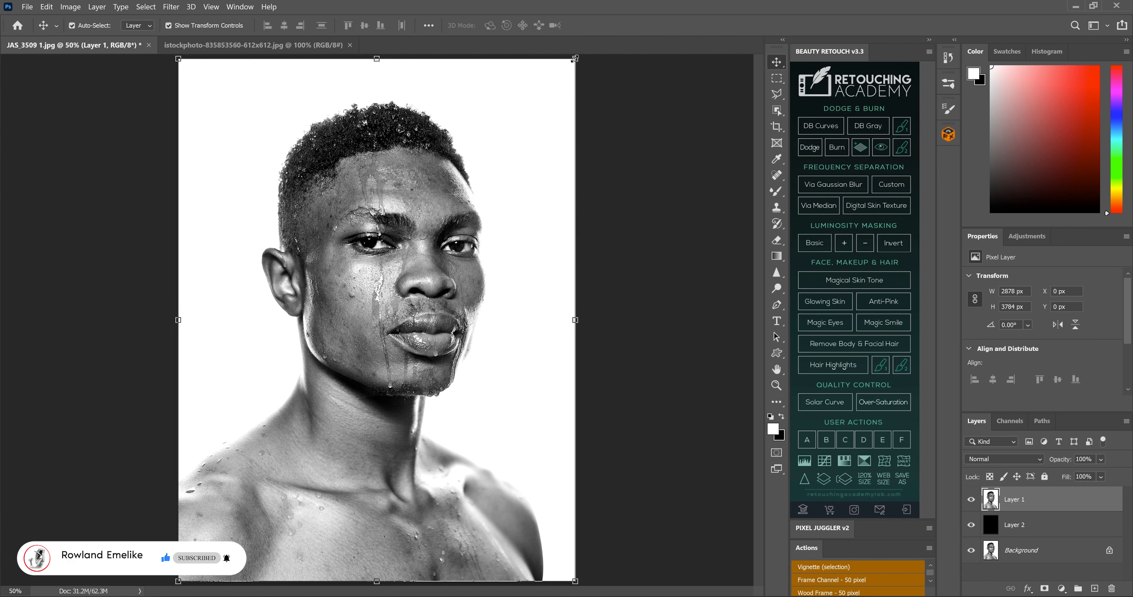
left_click_drag(551, 92, 441, 190)
left_click_drag(309, 476, 362, 400)
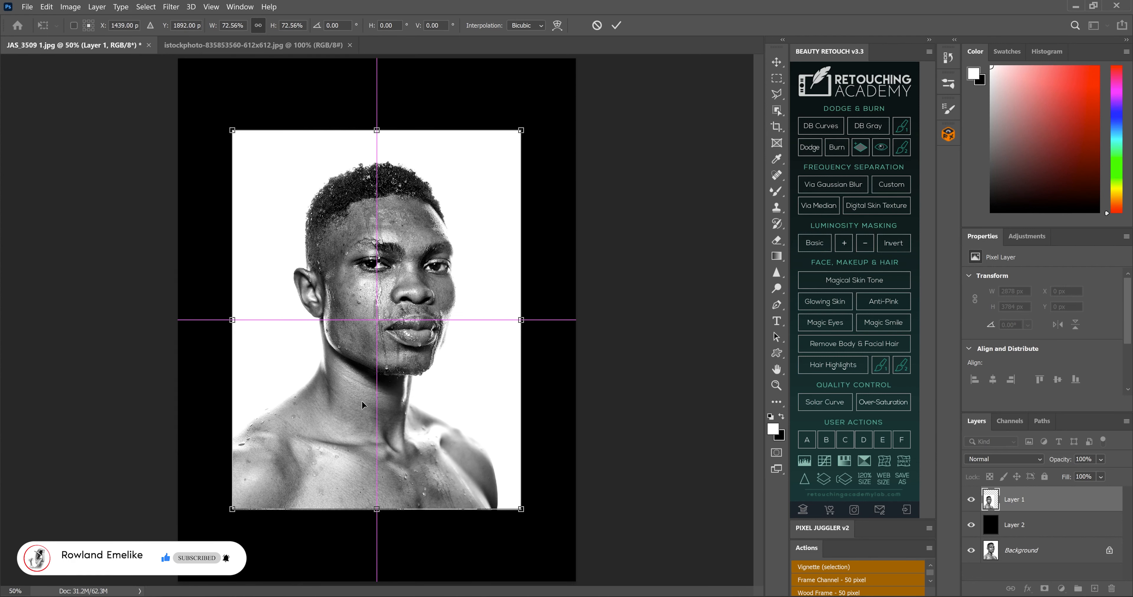
key("Return")
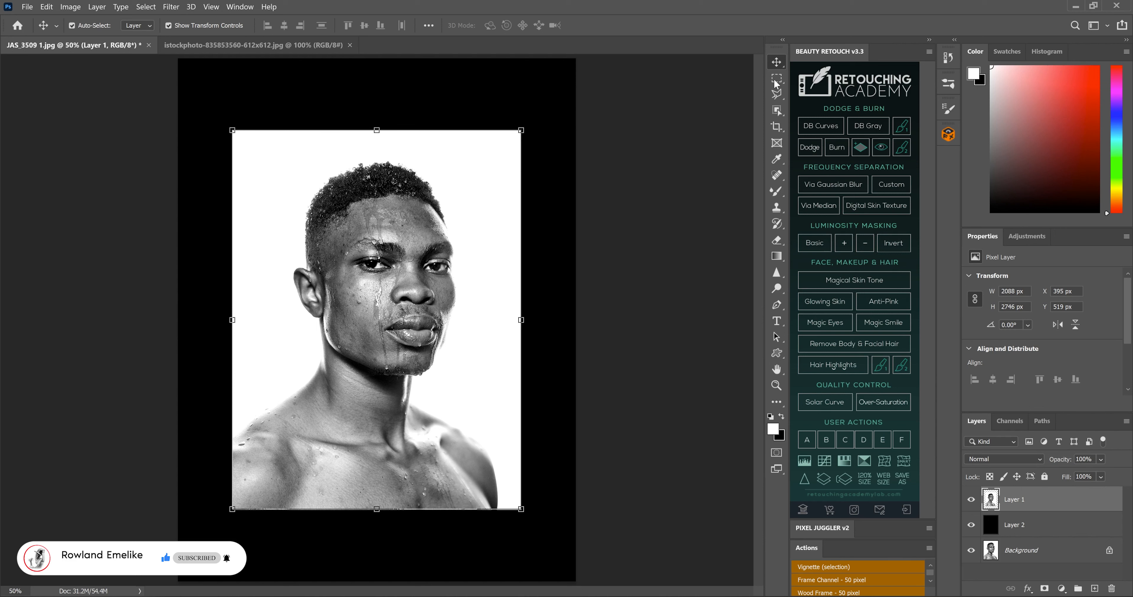
Step: Select the man with the Object Selection tool and mask out the white background of Layer 1
left_click(779, 110)
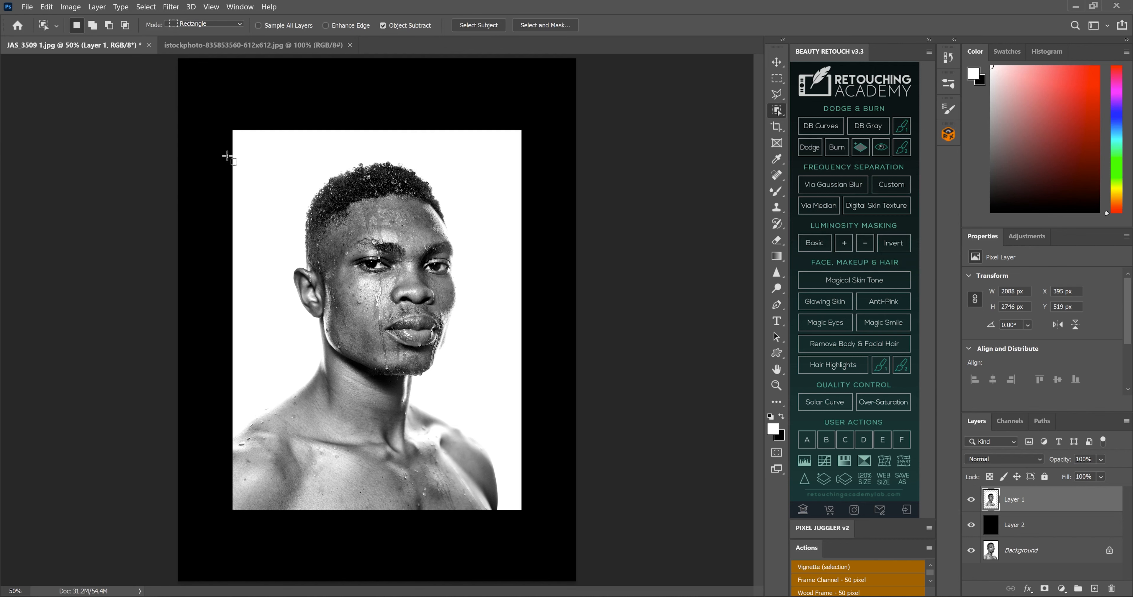
left_click_drag(188, 128, 513, 532)
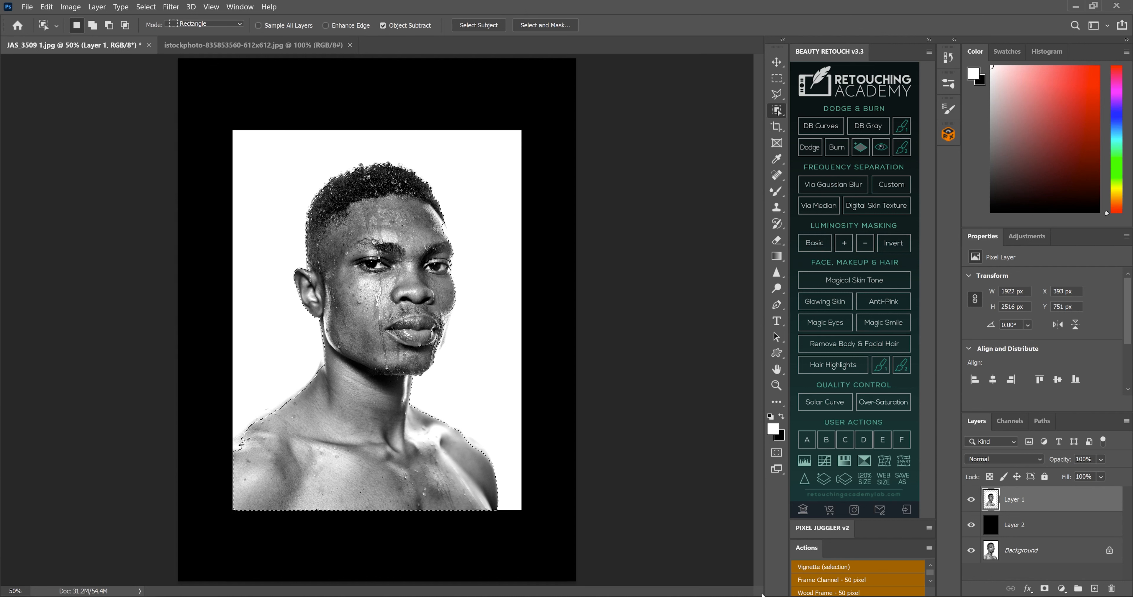
left_click(1045, 589)
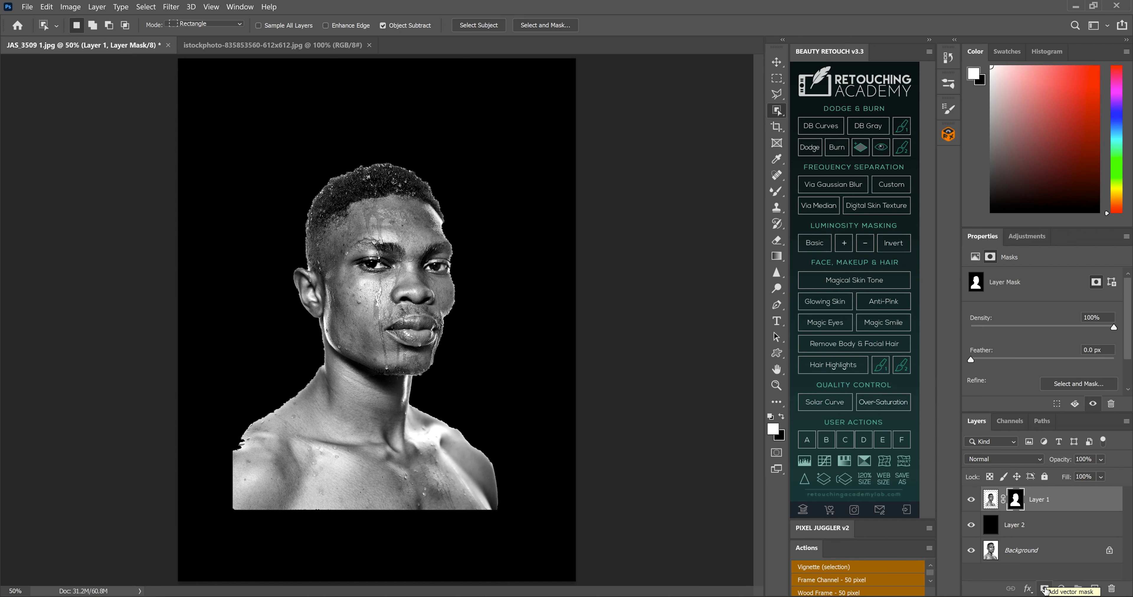
Step: Duplicate the masked portrait layer, hide the original, and turn the copy into a rasterized cutout via a smart object
key("ctrl+j")
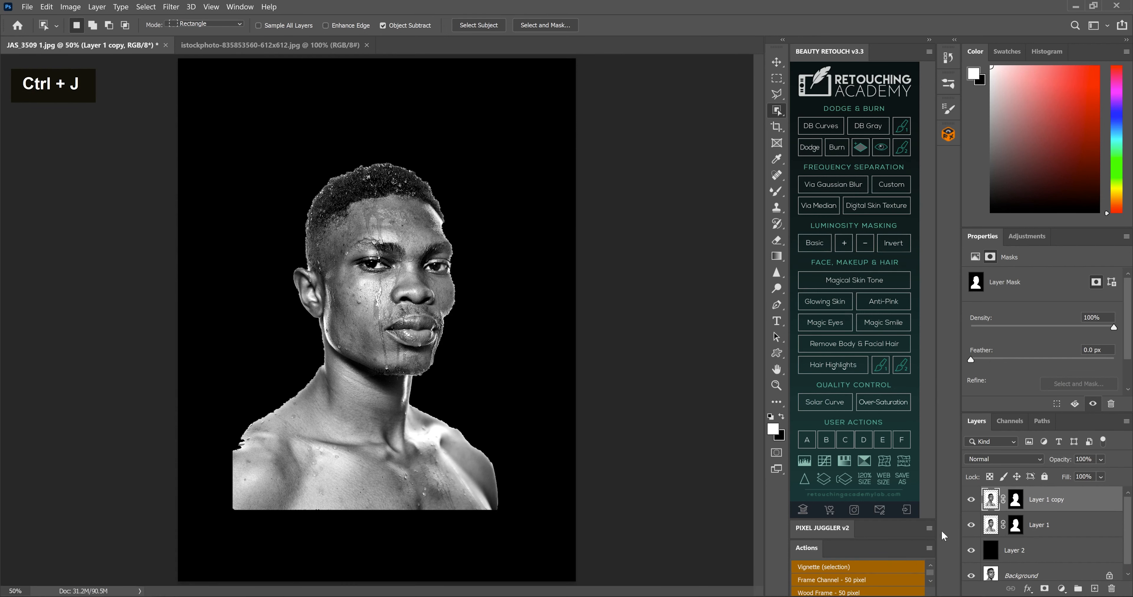
left_click(972, 525)
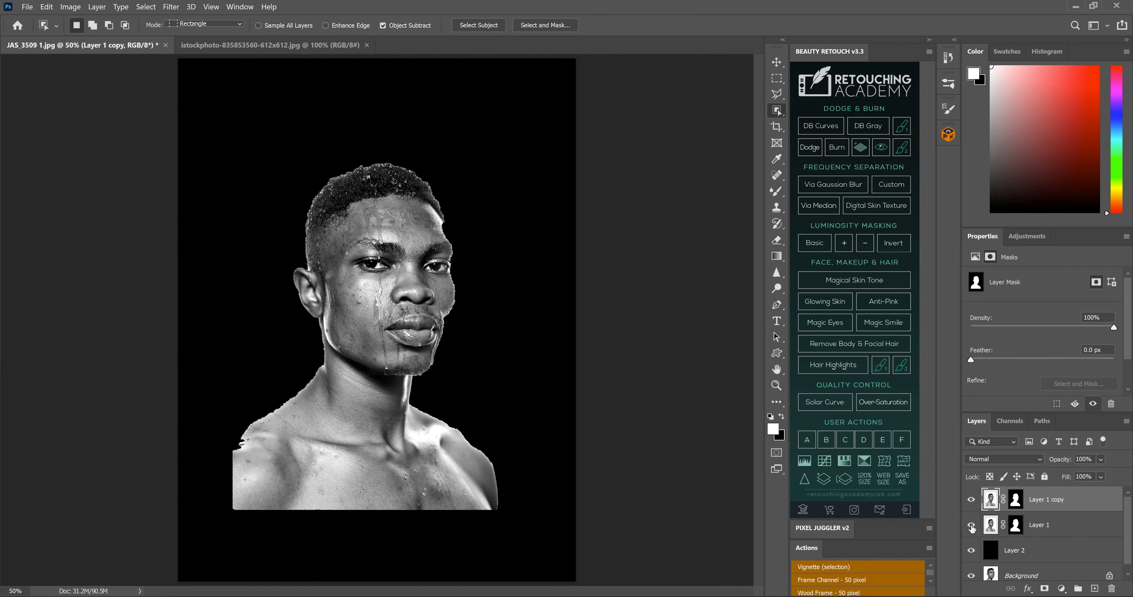
right_click(1046, 504)
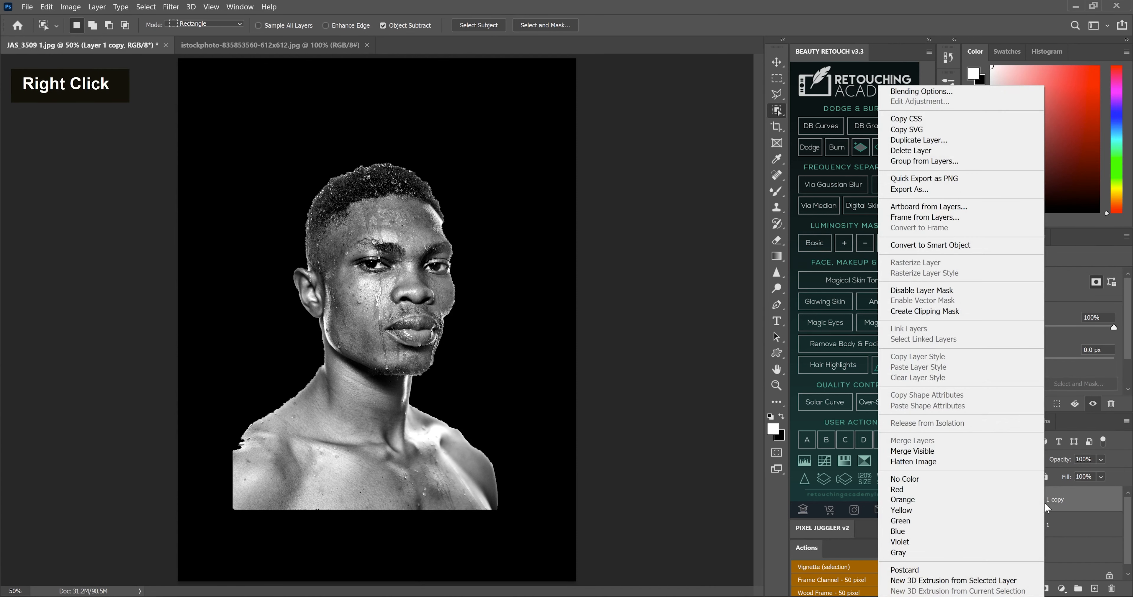
left_click(928, 245)
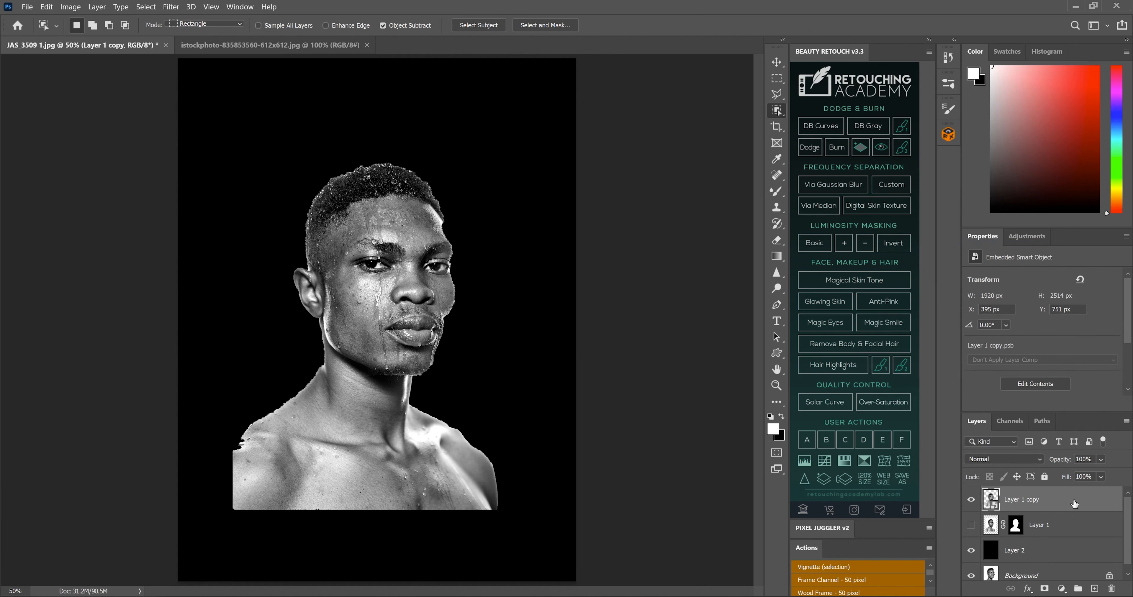
right_click(1034, 499)
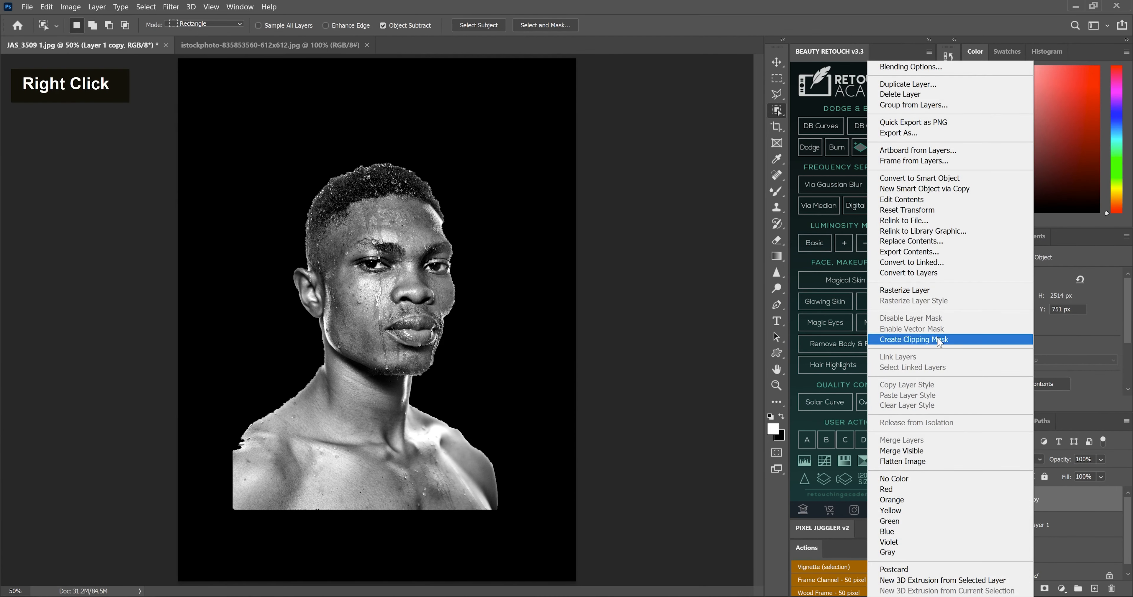
left_click(904, 290)
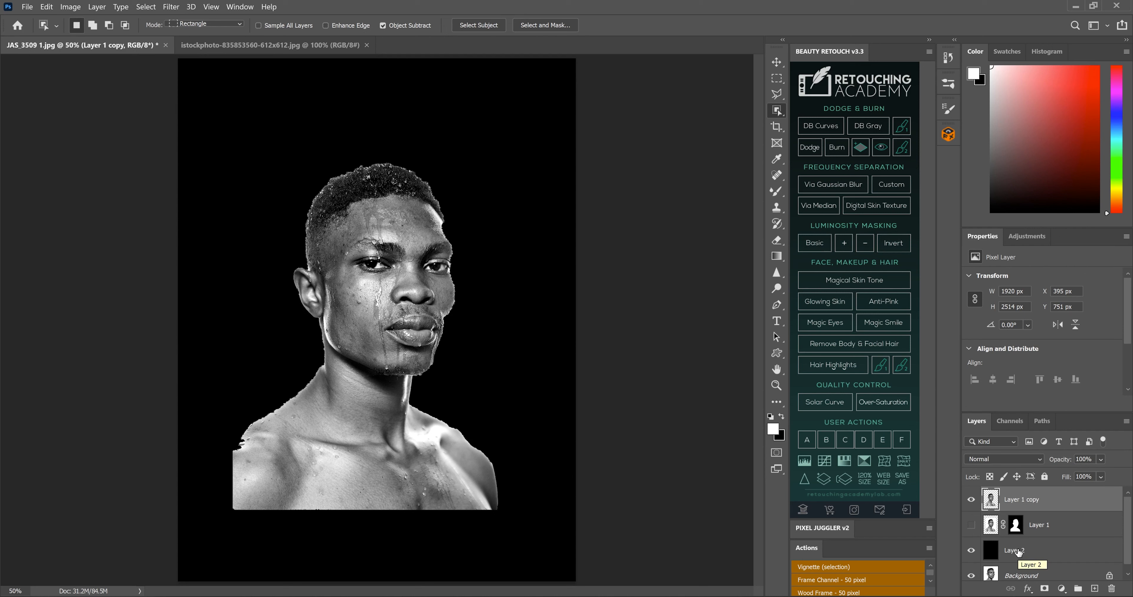
Step: Copy the black layer above the cutout and squash its height to 39.69% so it covers the head above the eyes
left_click_drag(1018, 551, 1021, 493)
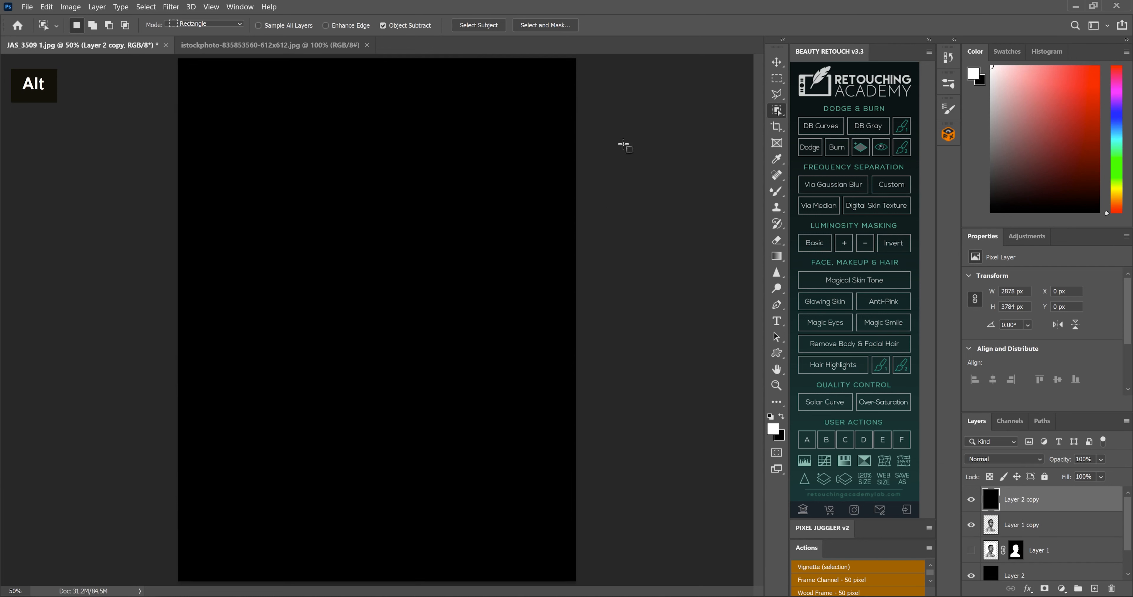
left_click(775, 61)
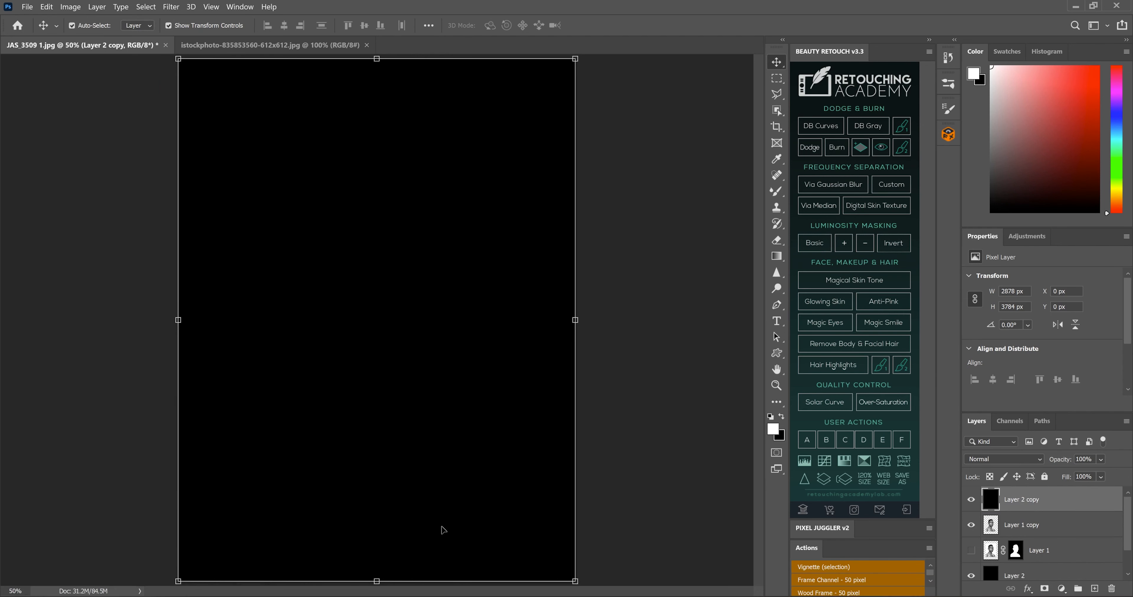
key("shift")
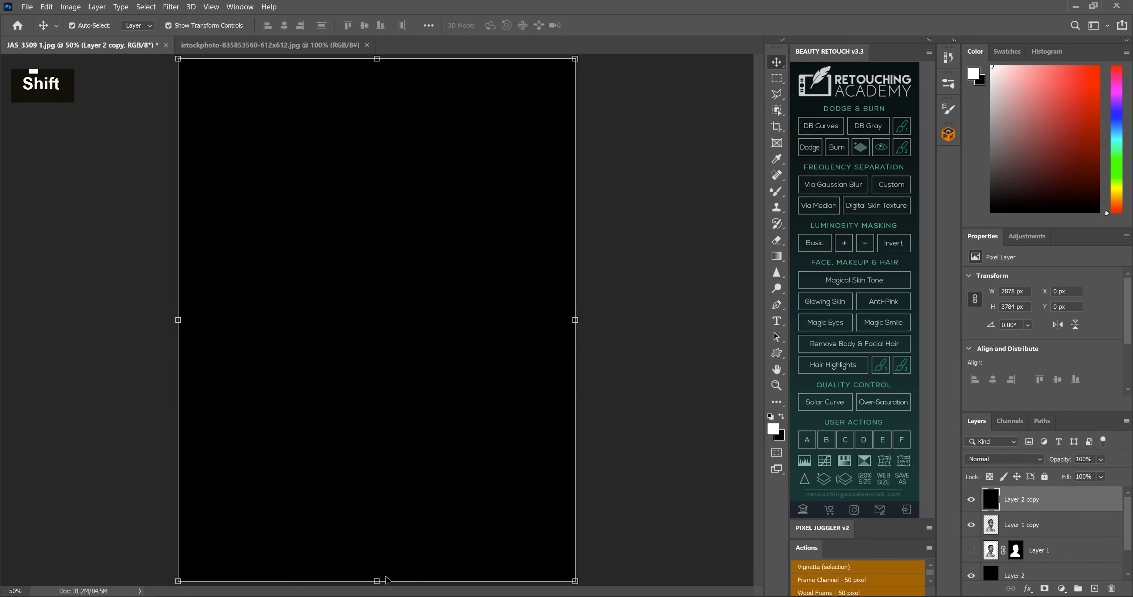
left_click_drag(377, 581, 413, 265)
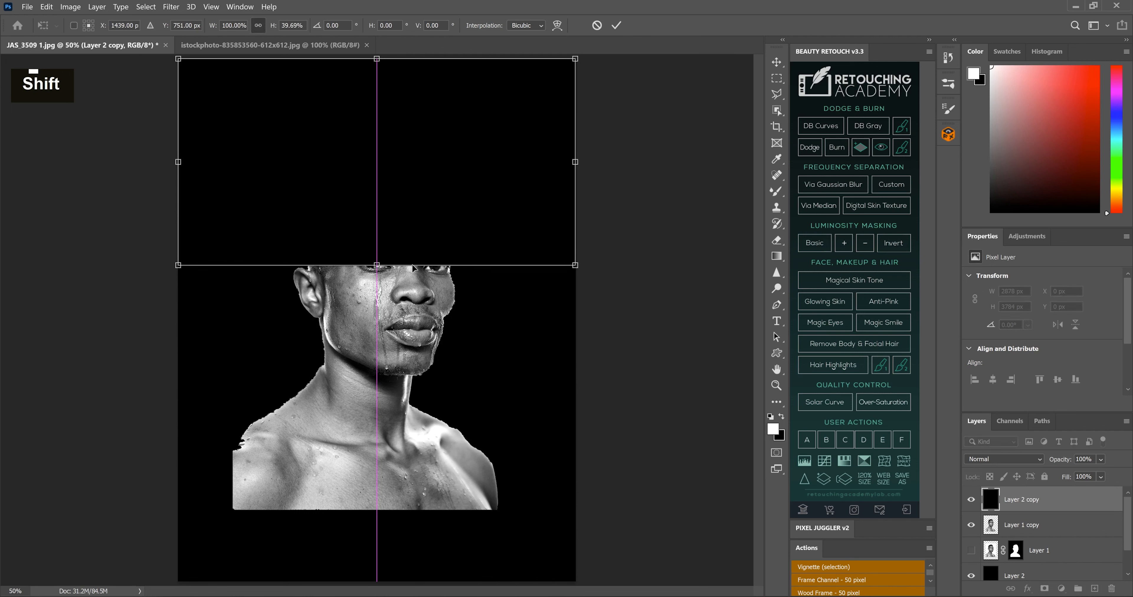
left_click(618, 26)
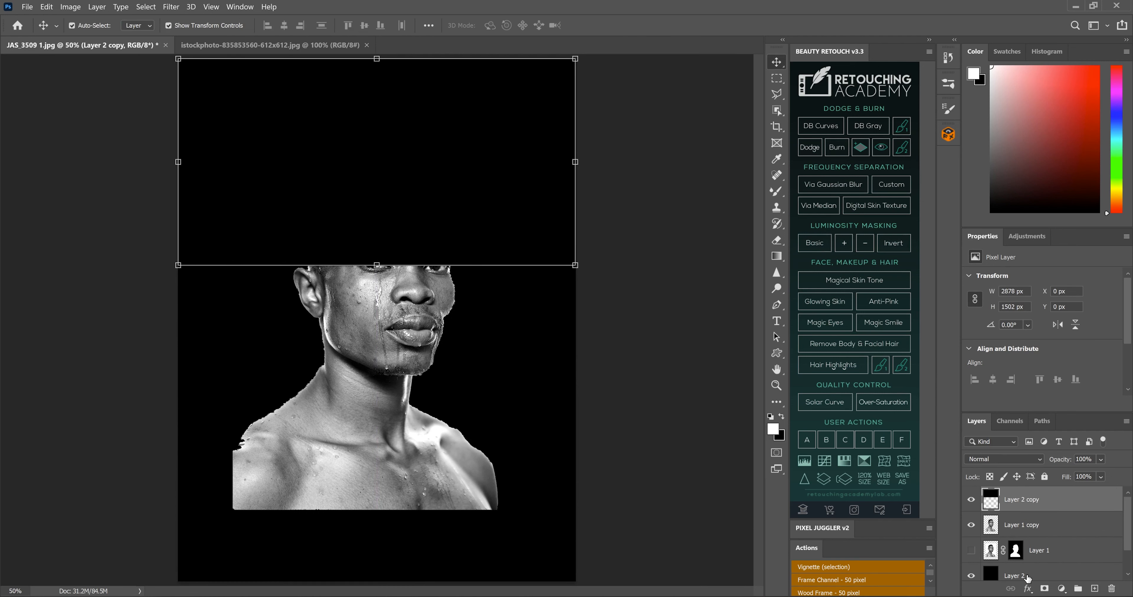
Step: Move Layer 2 directly beneath Layer 1 copy and merge it with Layer 1 copy and Layer 2 copy
left_click_drag(1027, 577, 1026, 537)
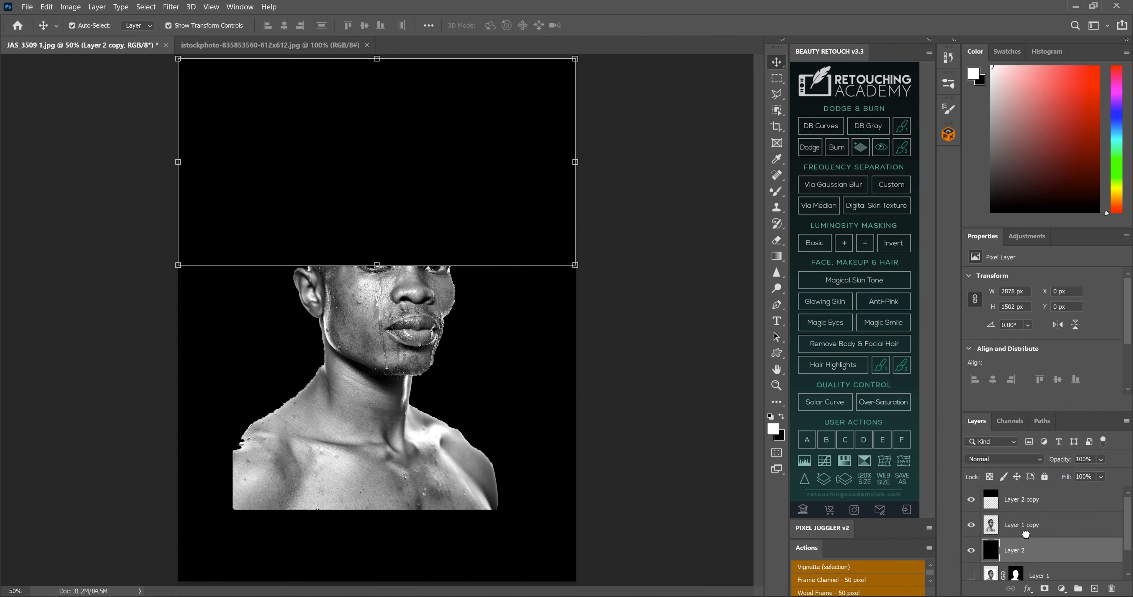
left_click(1027, 498)
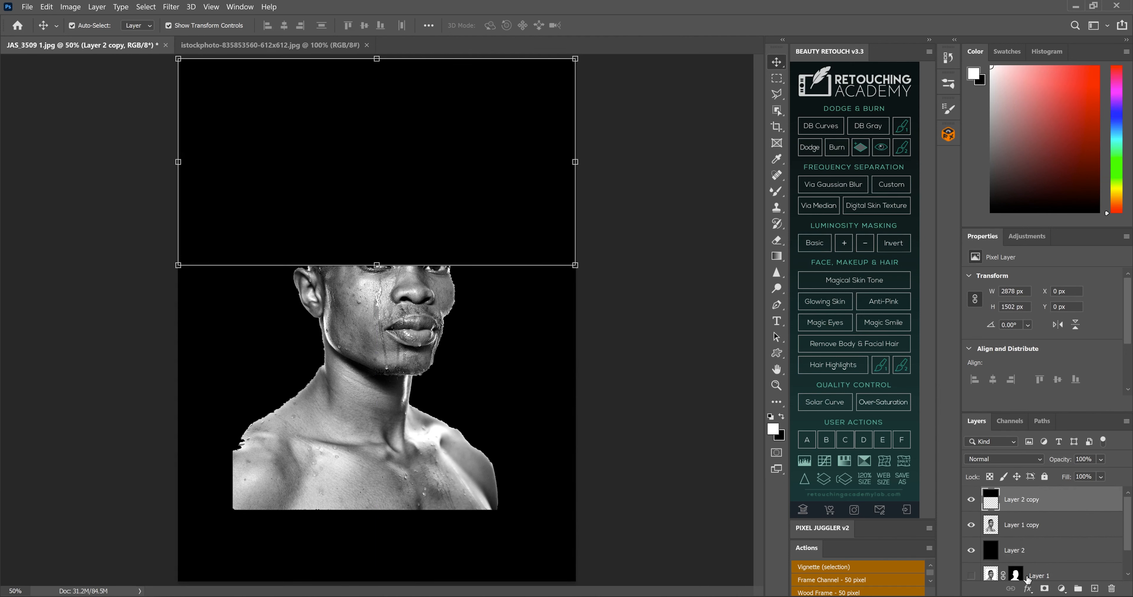
left_click(1027, 561, "shift")
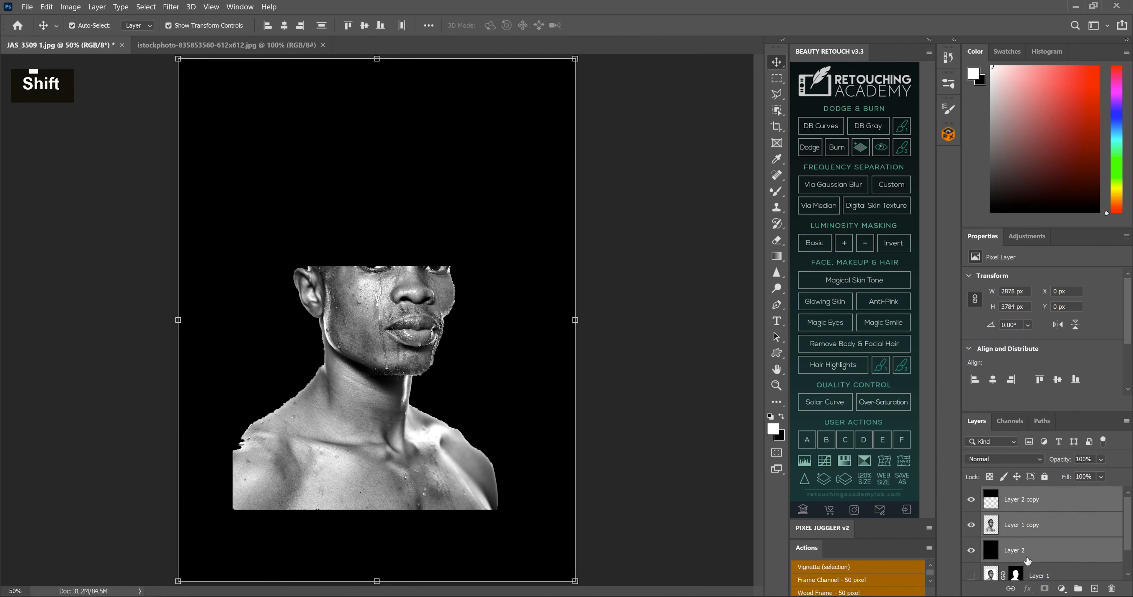
key("ctrl+e")
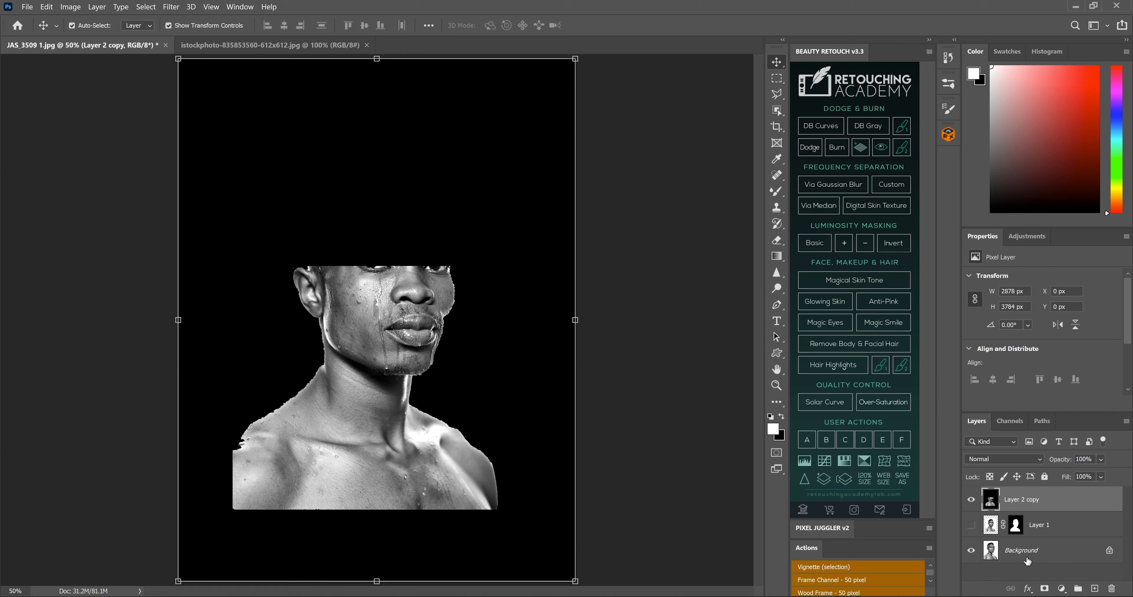
Step: Open Liquify on Layer 2 copy and push one drip down from the cut edge beside the ear, using a 175 brush
left_click(172, 7)
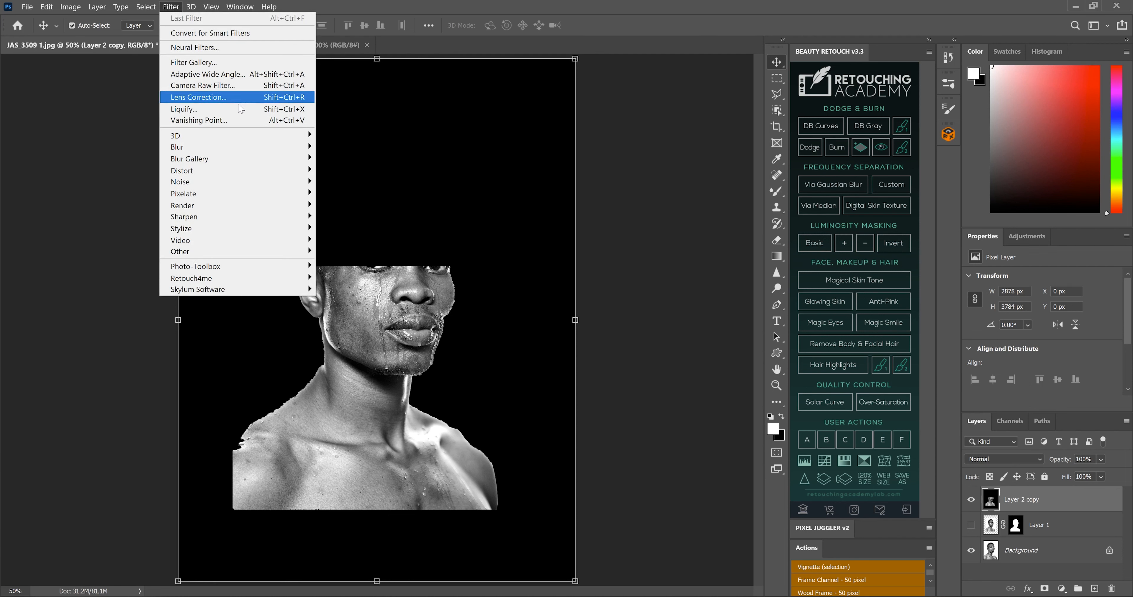
left_click(283, 108)
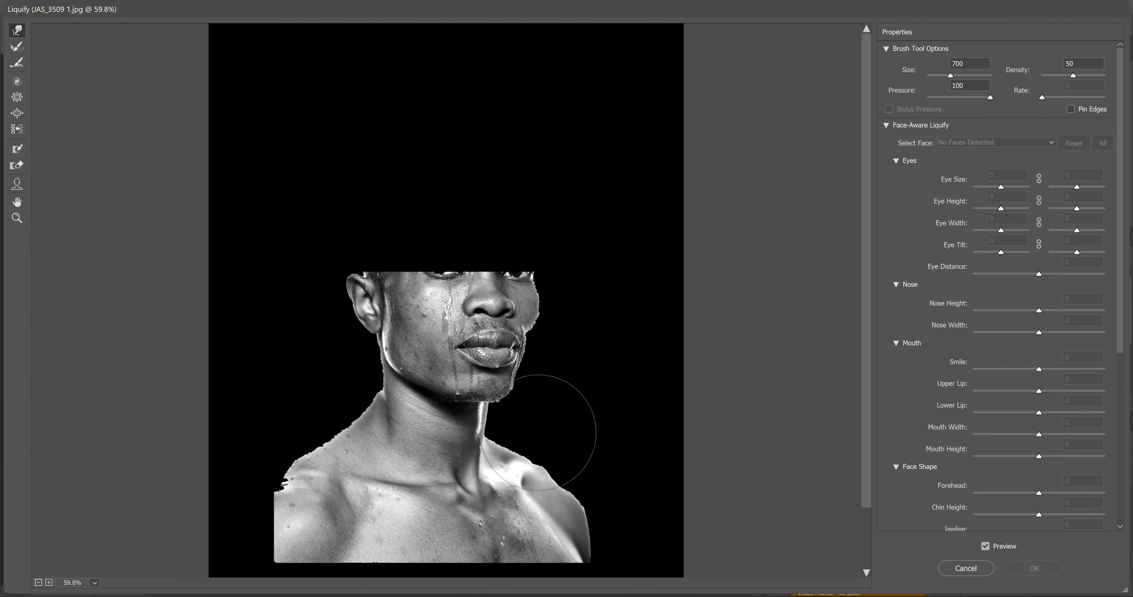
key("bracketleft")
key("bracketleft")
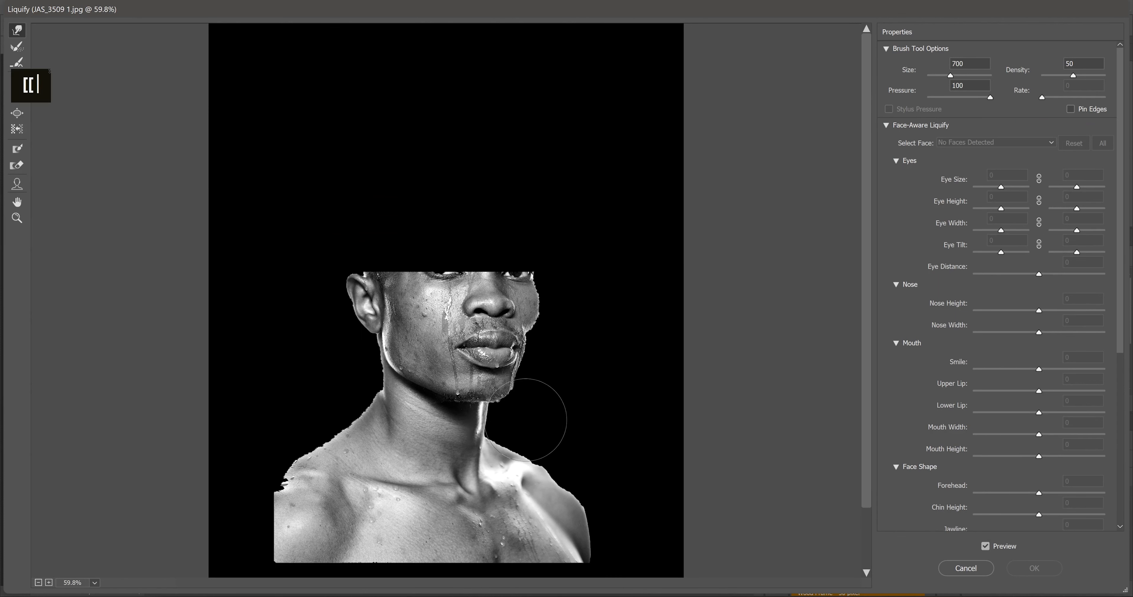
key("bracketleft")
key("bracketleft")
key("bracketleft")
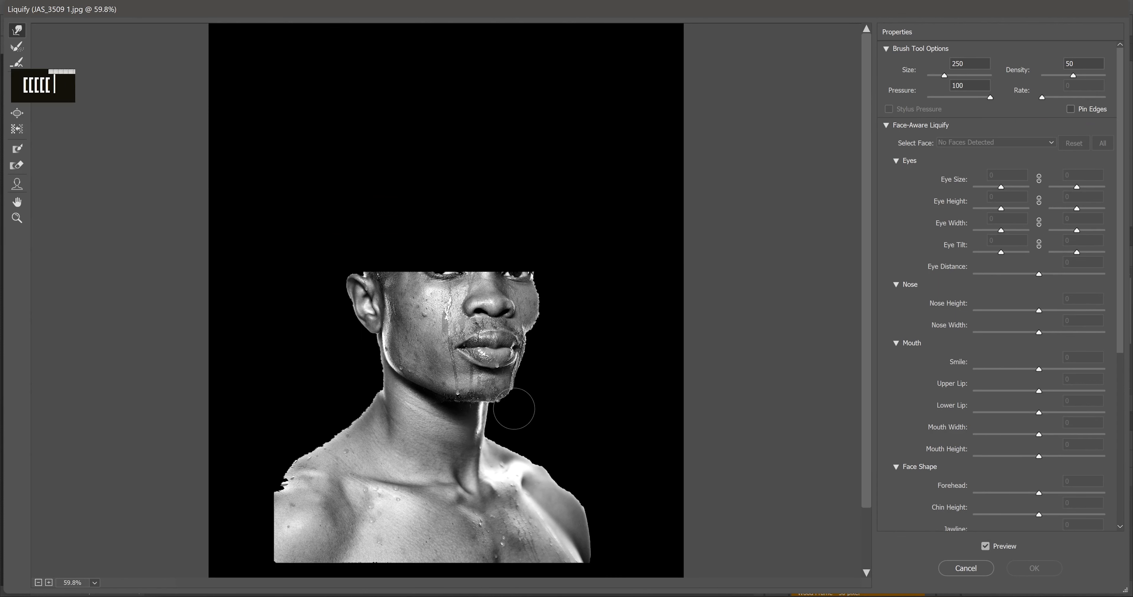
key("bracketleft")
key("bracketleft")
key("bracketleft")
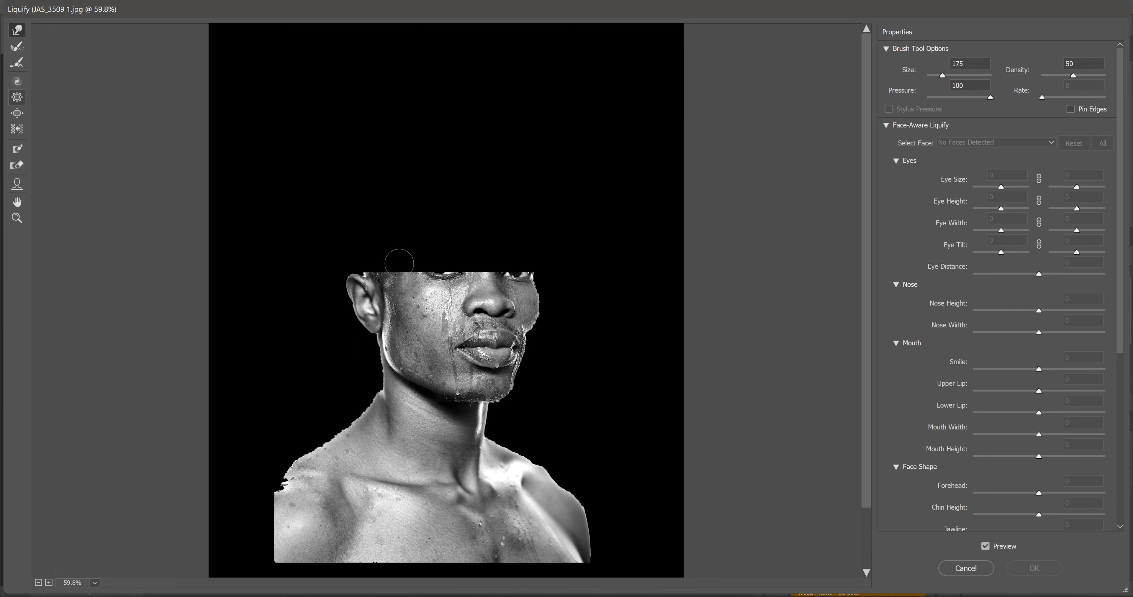
left_click_drag(399, 263, 403, 303)
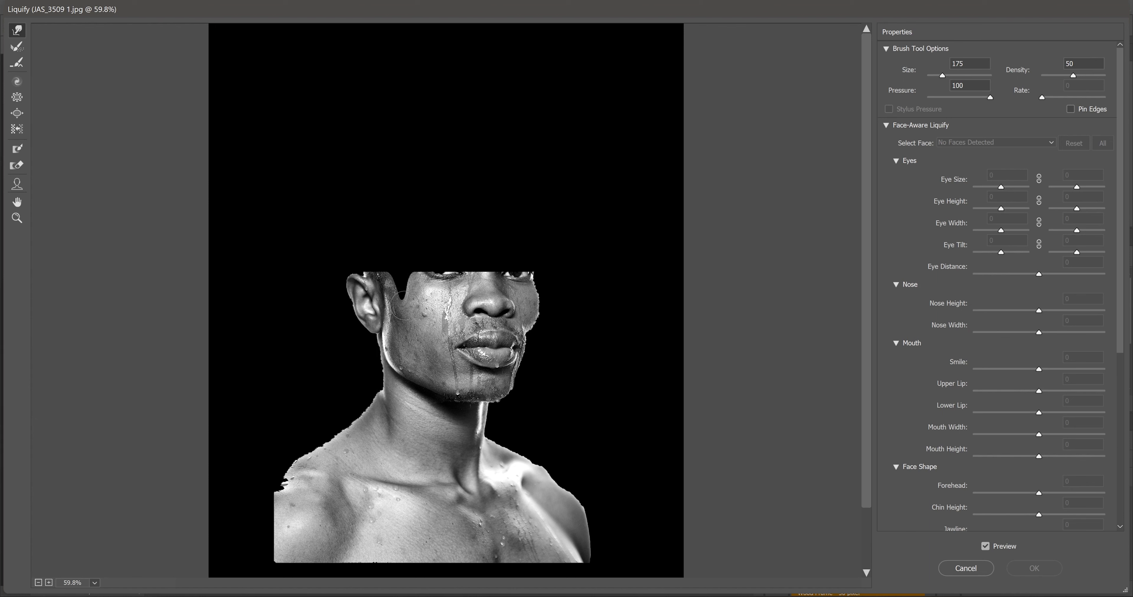
Step: Push the cut edge just above the ear upward into a rounded bump with a 125 brush
key("bracketleft")
key("bracketleft")
key("bracketleft")
key("bracketleft")
key("bracketleft")
key("bracketleft")
key("bracketleft")
key("bracketleft")
key("bracketleft")
key("bracketleft")
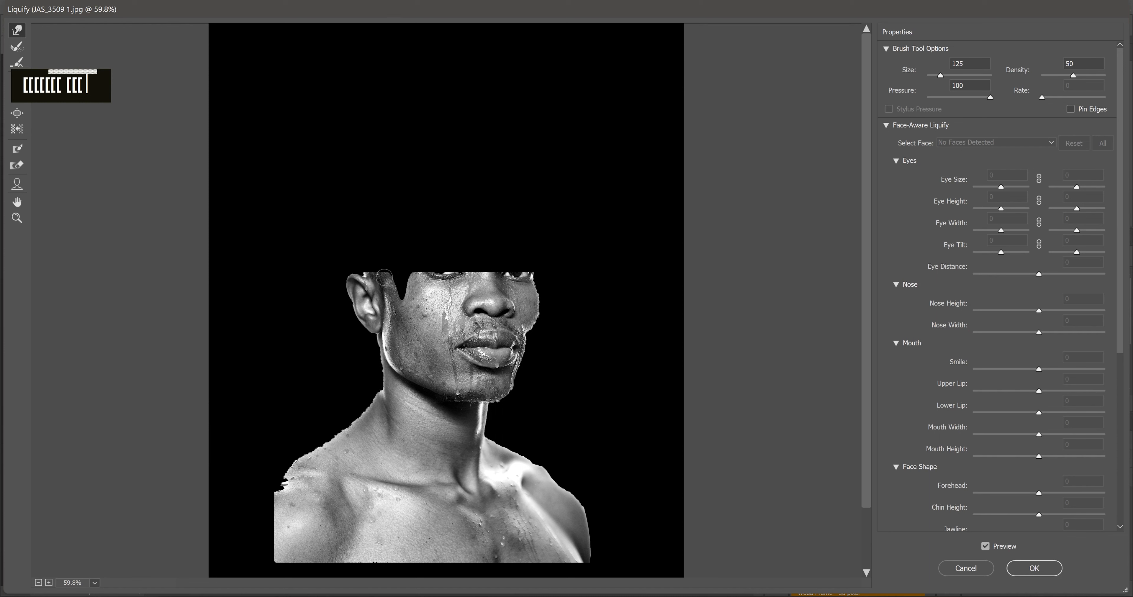
key("bracketright")
key("bracketright")
key("bracketright")
key("bracketright")
key("bracketright")
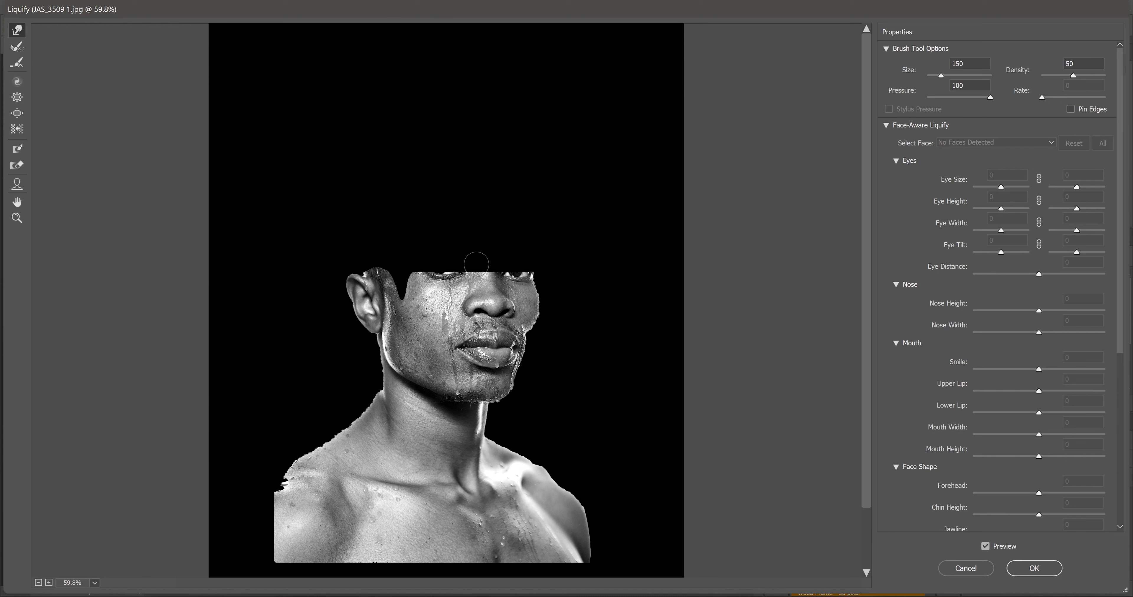
Step: Push three drips of different widths down from the cut edge over the eyes and nose bridge, varying the brush size
key("bracketleft")
key("bracketleft")
key("bracketleft")
key("bracketleft")
key("bracketleft")
key("bracketleft")
key("bracketleft")
key("bracketleft")
key("bracketleft")
key("bracketleft")
key("bracketleft")
key("bracketleft")
key("bracketleft")
key("bracketleft")
key("bracketleft")
key("bracketleft")
key("bracketleft")
key("bracketleft")
key("bracketleft")
key("bracketleft")
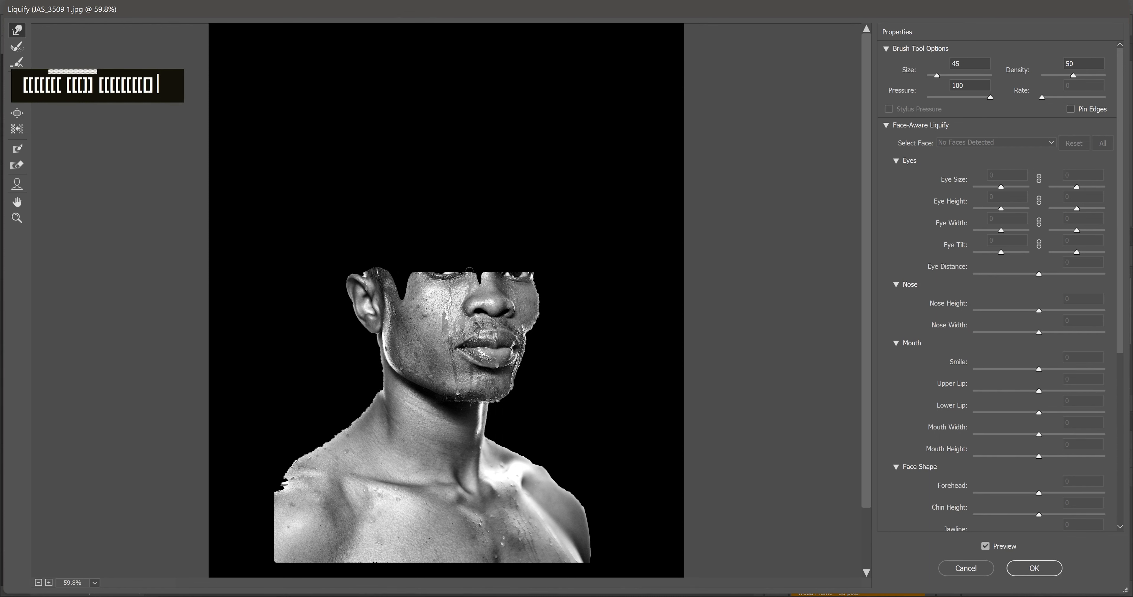
key("bracketright")
key("bracketright")
key("bracketright")
left_click_drag(450, 268, 449, 283)
key("bracketright")
key("bracketright")
key("bracketright")
key("bracketright")
key("bracketright")
left_click_drag(510, 264, 509, 288)
key("bracketright")
key("bracketright")
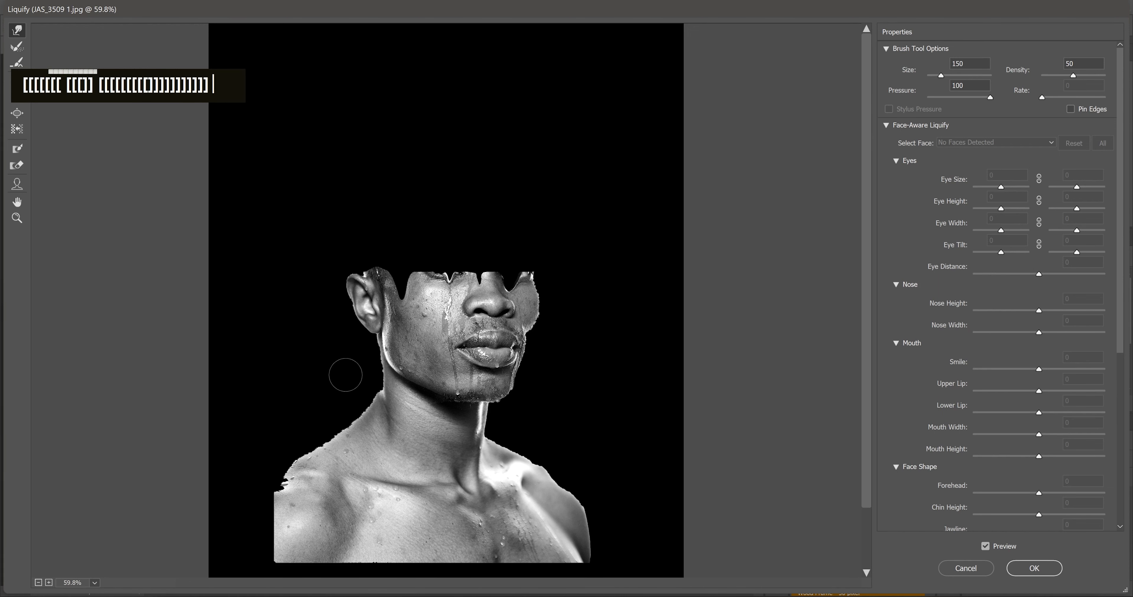
Step: Pull the chest's straight lower edge down into three long drips, using brush sizes of about 300 to 700
key("bracketright")
key("bracketright")
key("bracketright")
key("bracketright")
key("ctrl+minus")
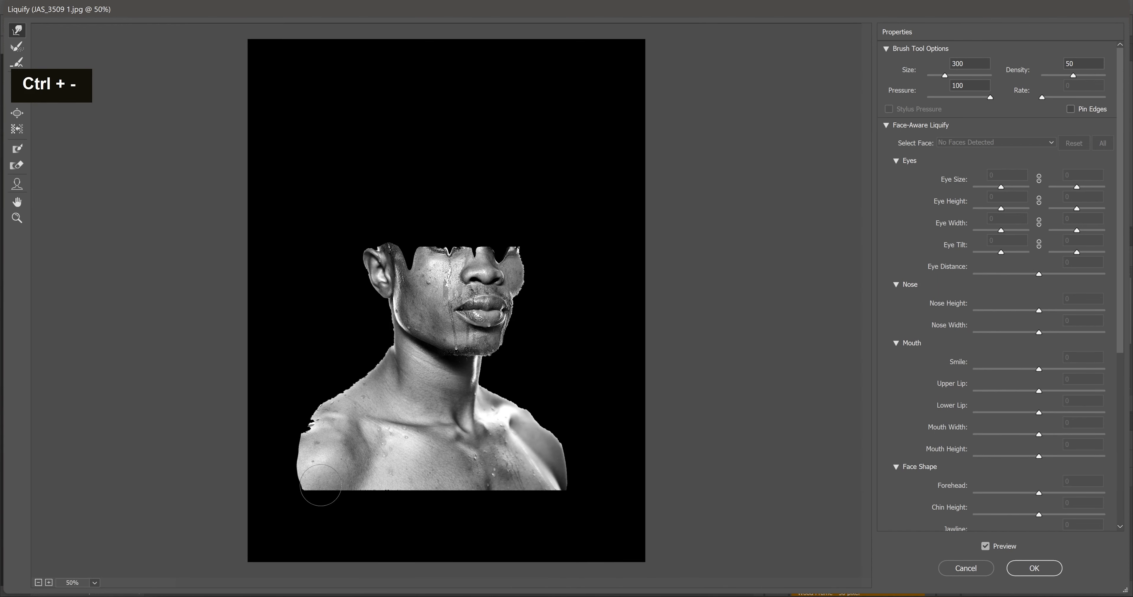
left_click_drag(326, 485, 328, 523)
key("bracketright")
key("bracketright")
key("bracketright")
key("bracketright")
mouse_move(376, 486)
left_mouse_down()
mouse_move(400, 477)
mouse_move(445, 528)
left_mouse_up()
key("bracketleft")
key("bracketleft")
key("bracketleft")
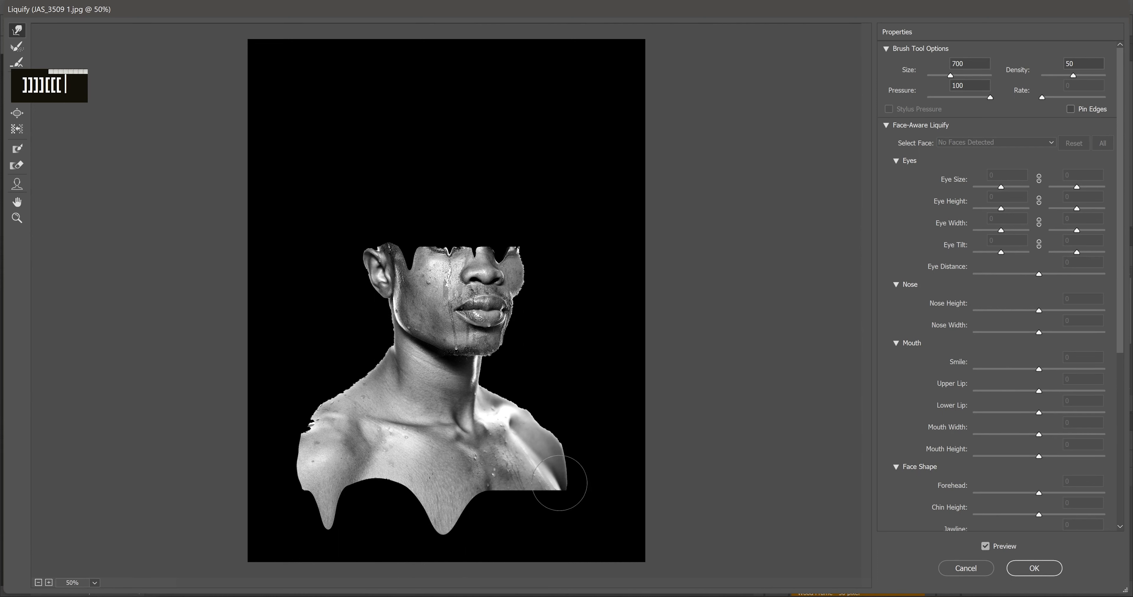
left_click_drag(559, 482, 557, 514)
Step: Push small melted dents down into the shoulder below the chin with a 150 brush
key("bracketleft")
key("bracketleft")
key("bracketleft")
key("bracketleft")
key("bracketleft")
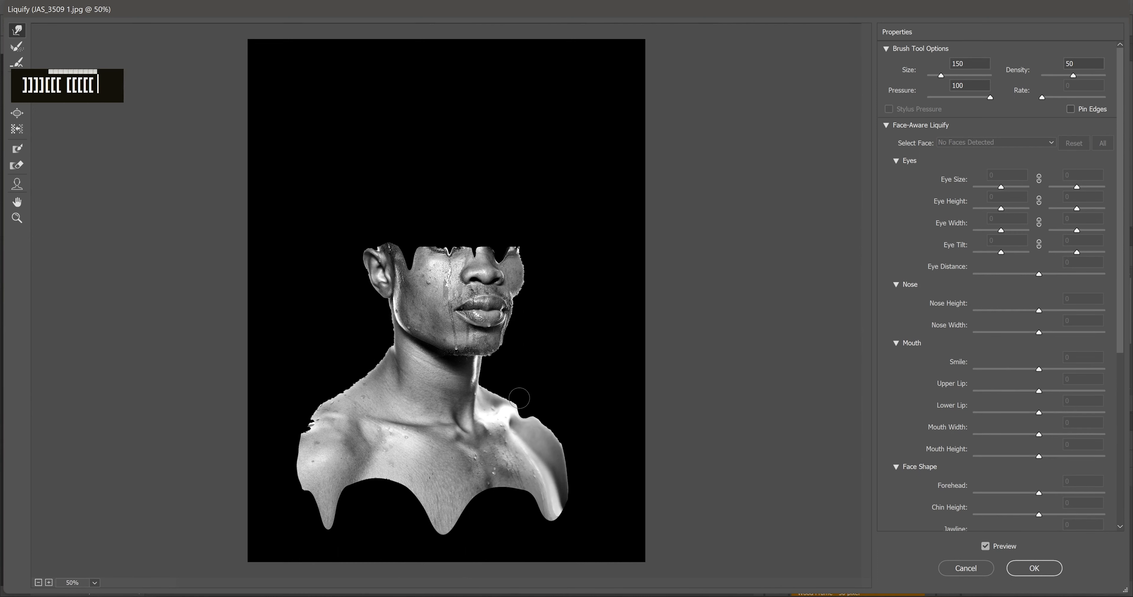
left_click_drag(496, 391, 492, 410)
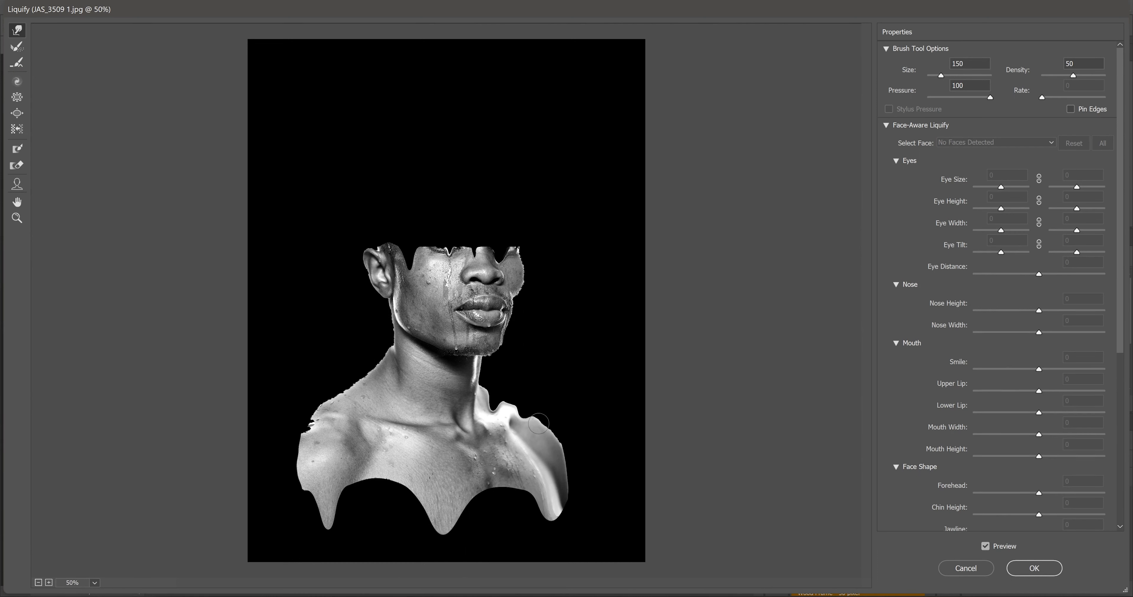
Step: Push melted dents into the shoulder on the ear side, a wide one with a 300 brush and a narrower one with 150
key("bracketright")
key("bracketright")
key("bracketright")
key("bracketright")
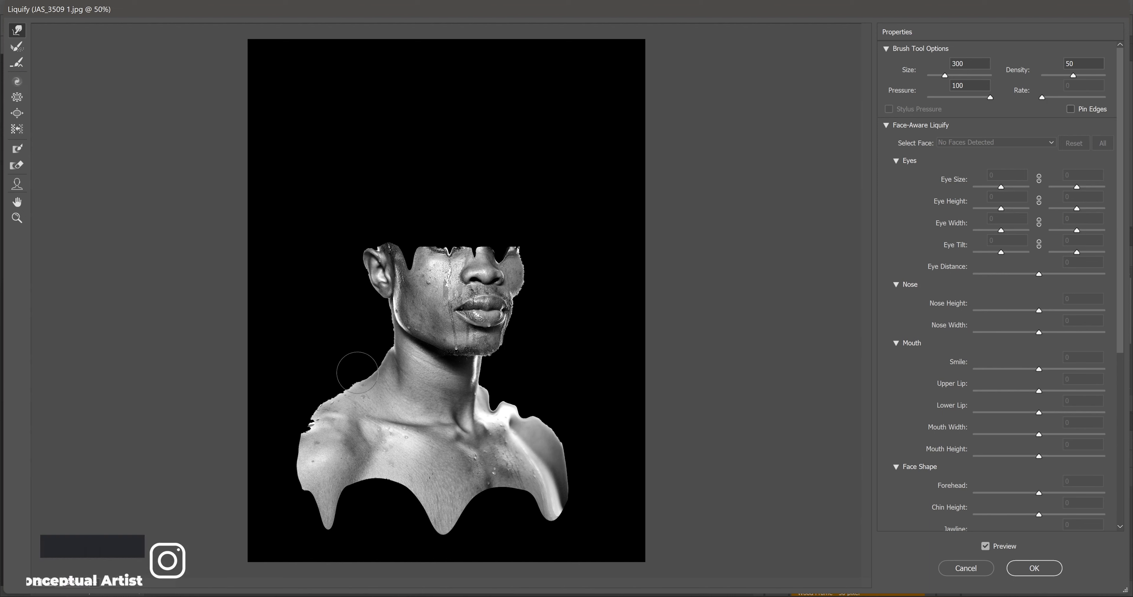
left_click_drag(310, 395, 317, 431)
key("bracketleft")
key("bracketleft")
key("bracketleft")
key("bracketleft")
left_click_drag(357, 381, 360, 401)
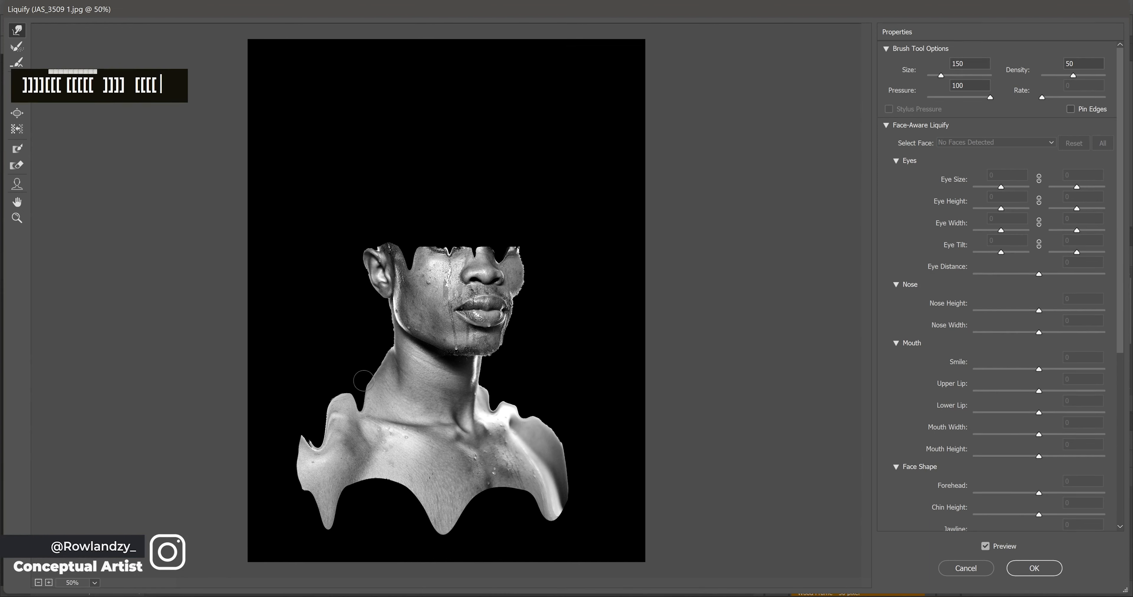
Step: Push the cut edge above the eye up into rounded bumps with a 200 brush and apply the Liquify filter
key("bracketright")
key("bracketright")
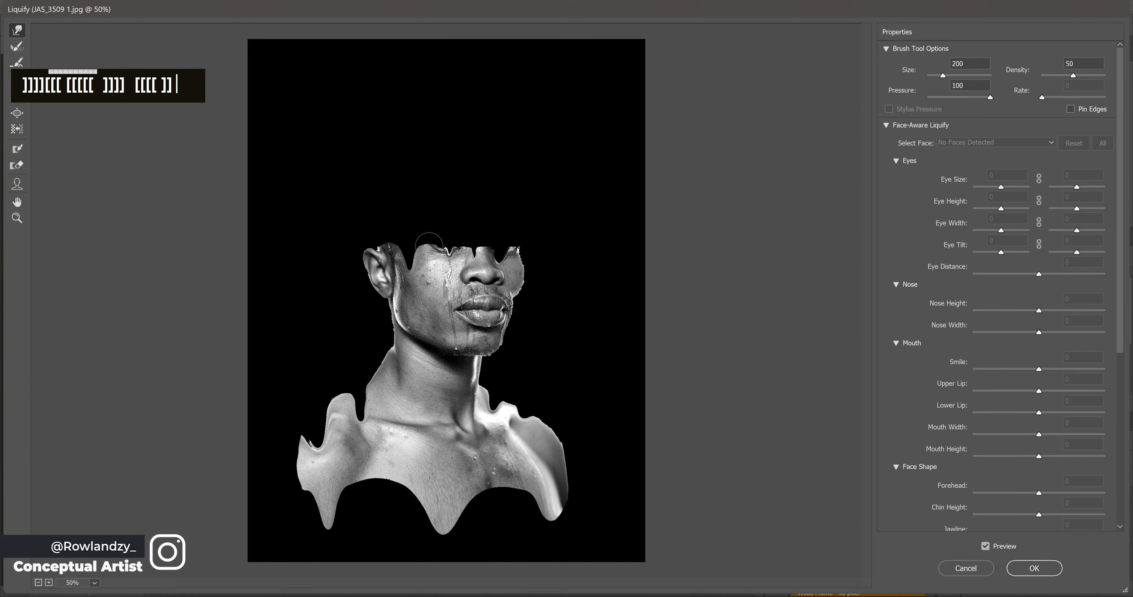
left_click_drag(430, 247, 462, 241)
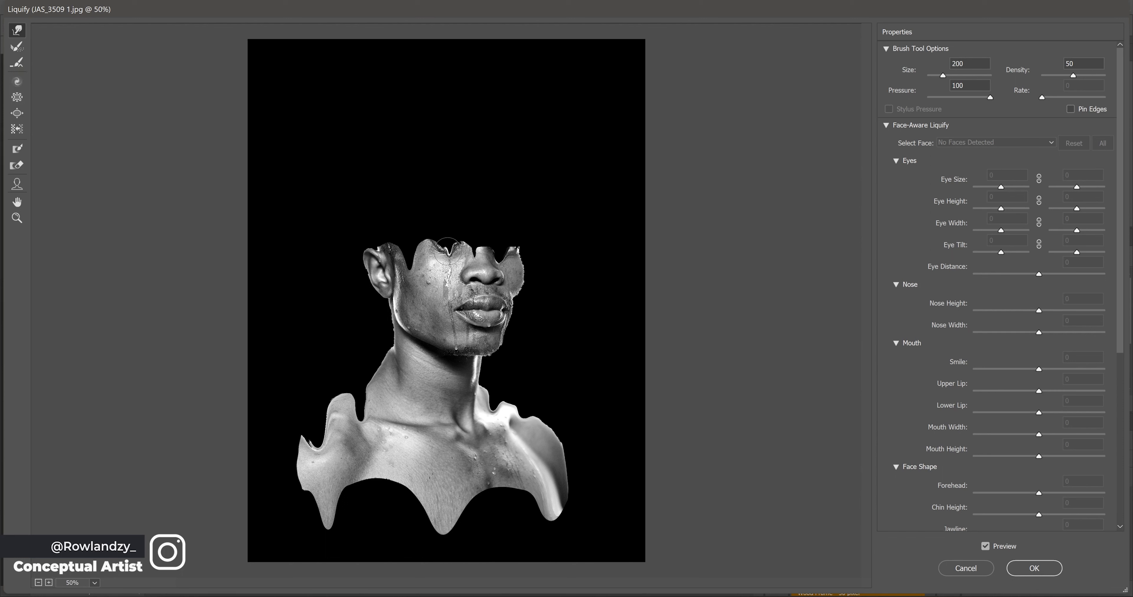
key("Return")
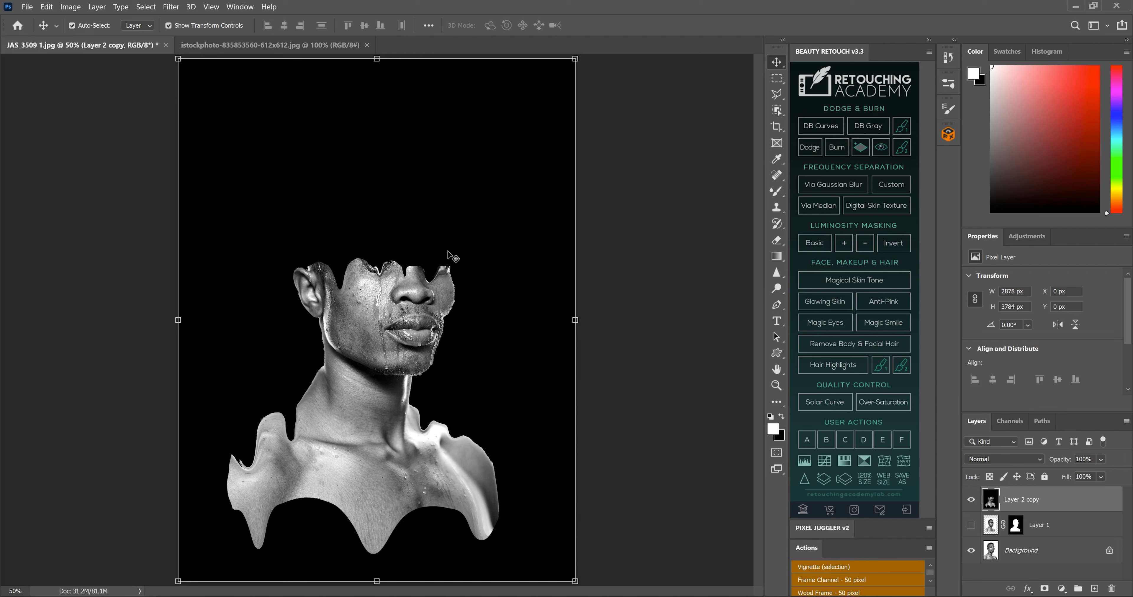
Step: Undo the applied Liquify distortion on Layer 2 copy
key("ctrl+z")
key("ctrl+z")
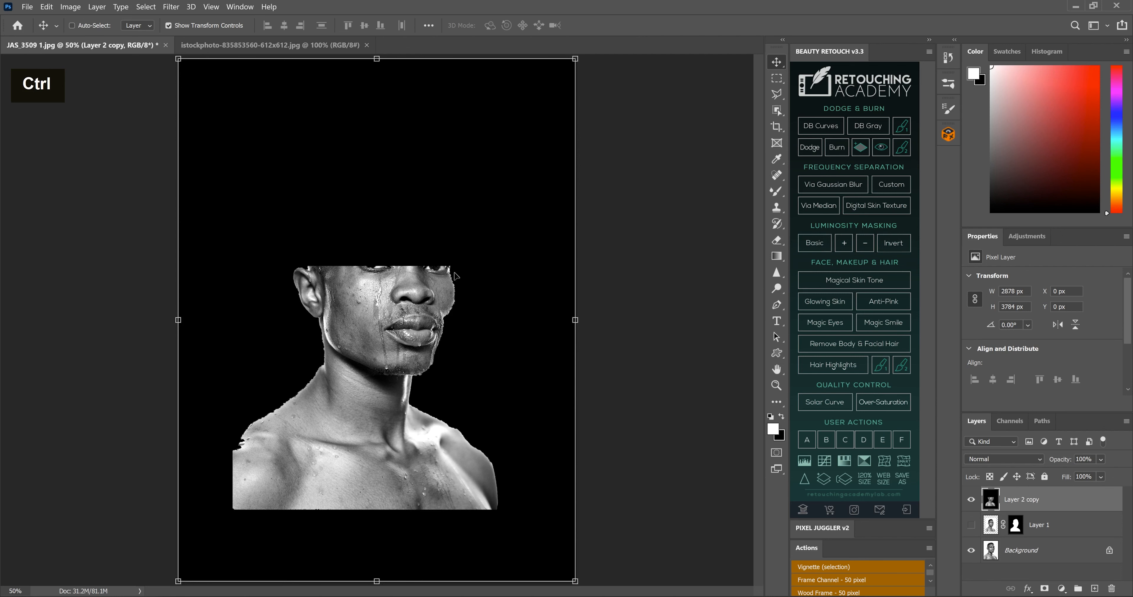
Step: Bring the candle image into the portrait document, scale it to 265.84%, and place it over the upper head
left_click(234, 44)
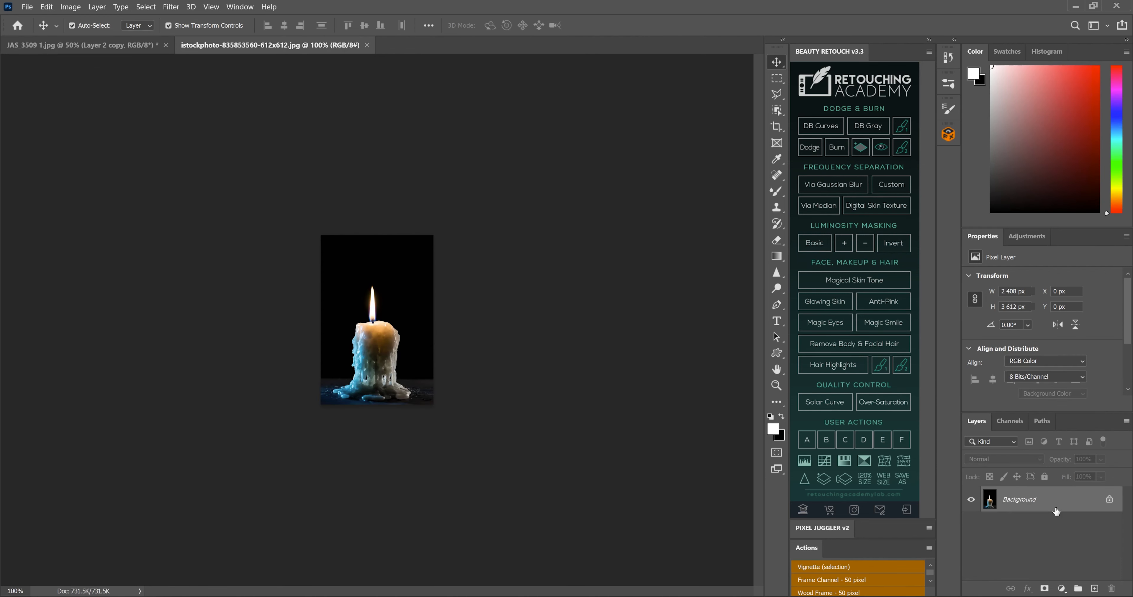
left_click_drag(1031, 505, 427, 272)
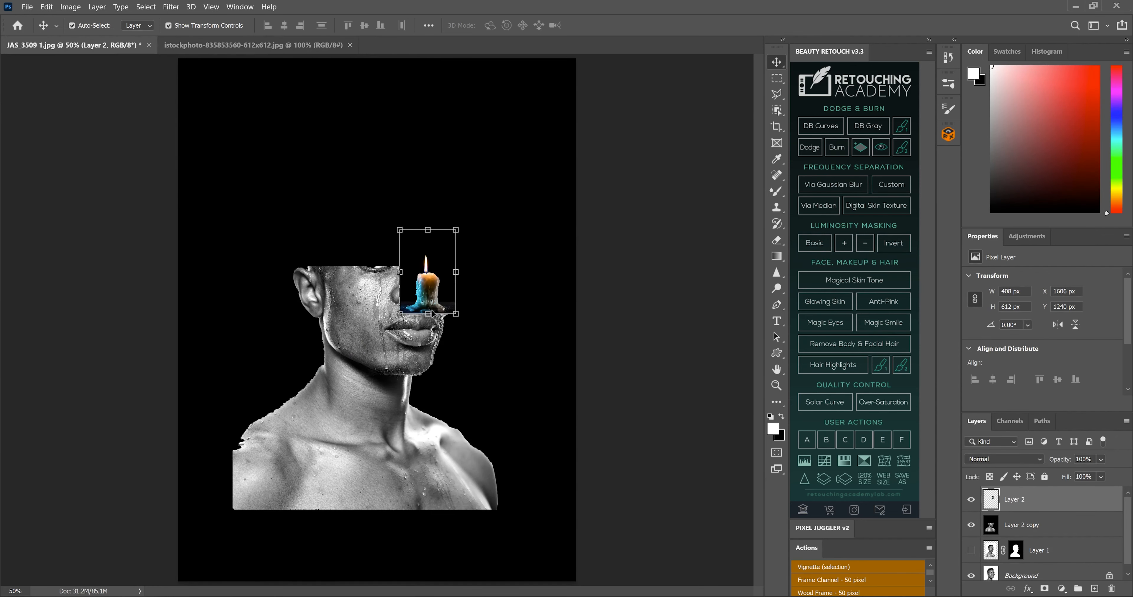
left_click_drag(398, 316, 215, 396)
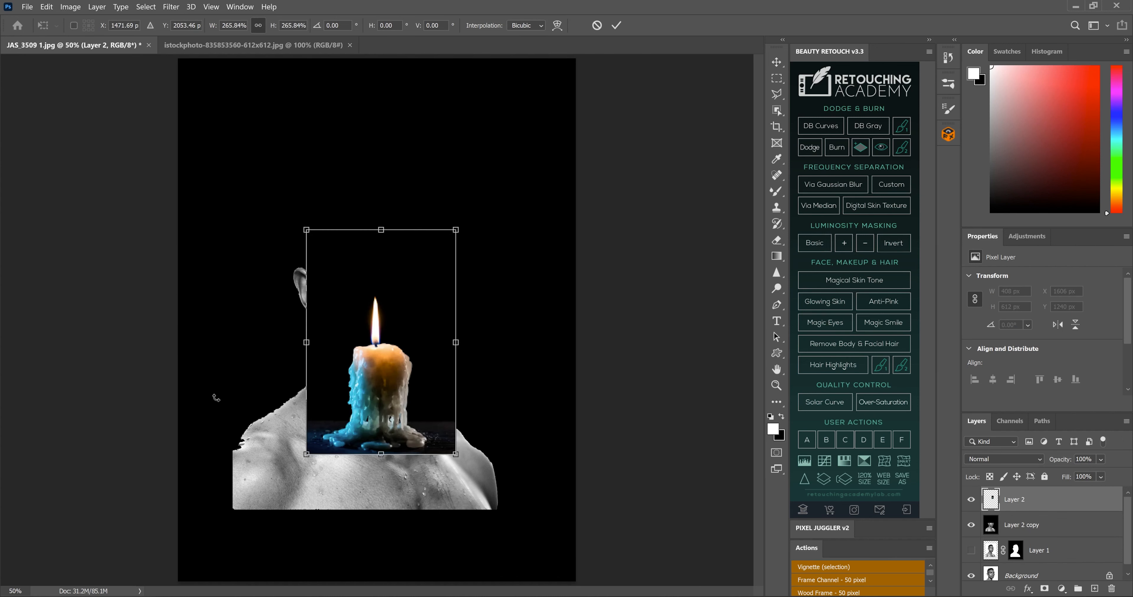
left_click_drag(337, 353, 332, 238)
key("Return")
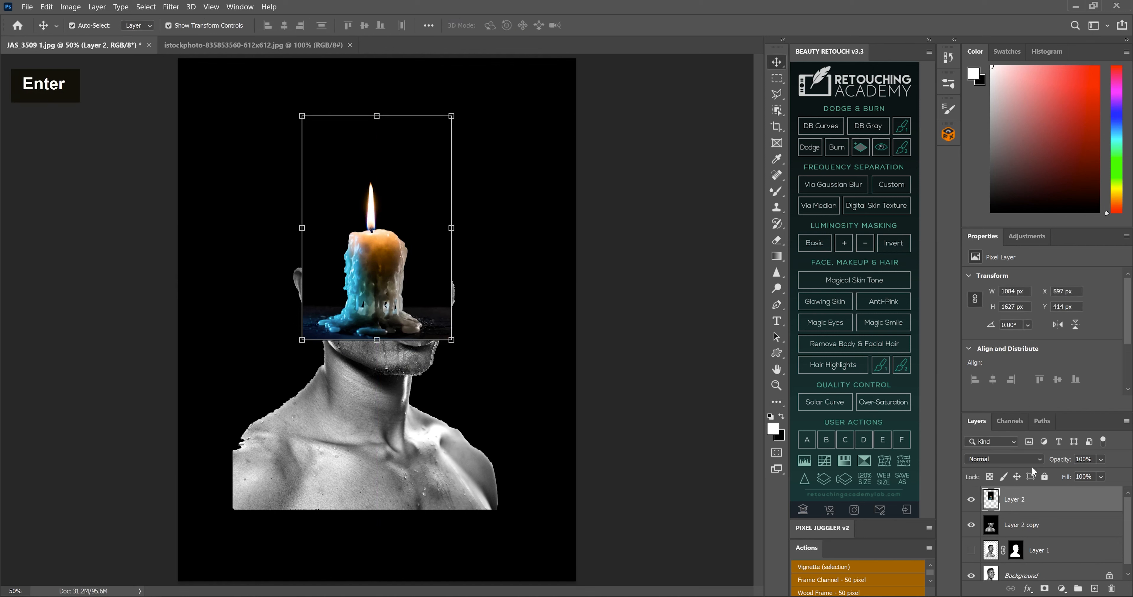
Step: Set the candle layer's blend mode to Screen and enlarge it to 139.58%, positioning the candle over the face
left_click(1011, 456)
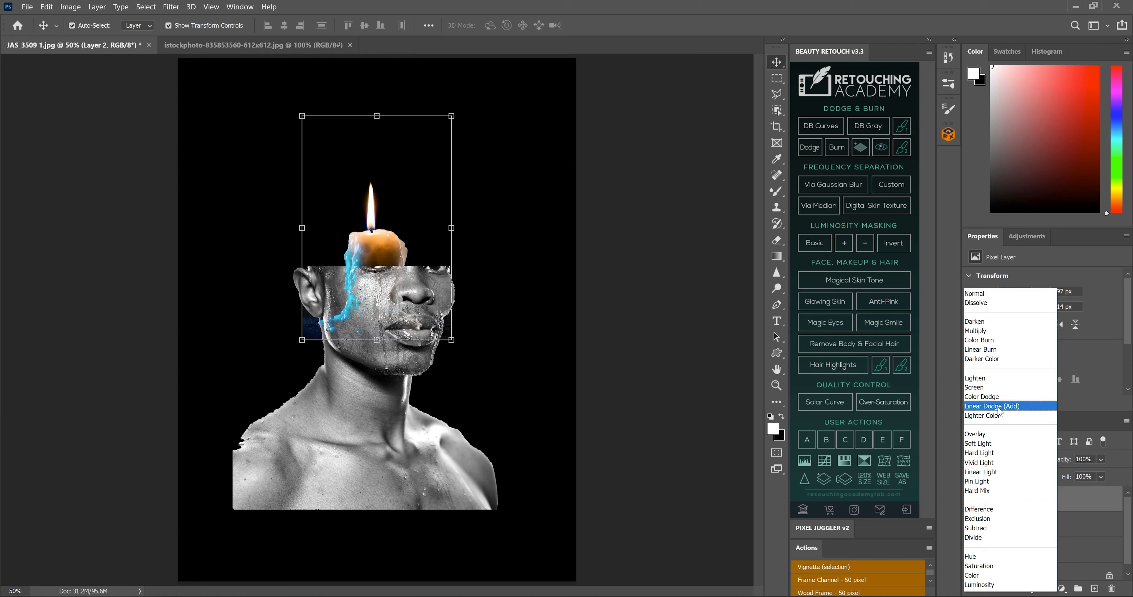
left_click(995, 387)
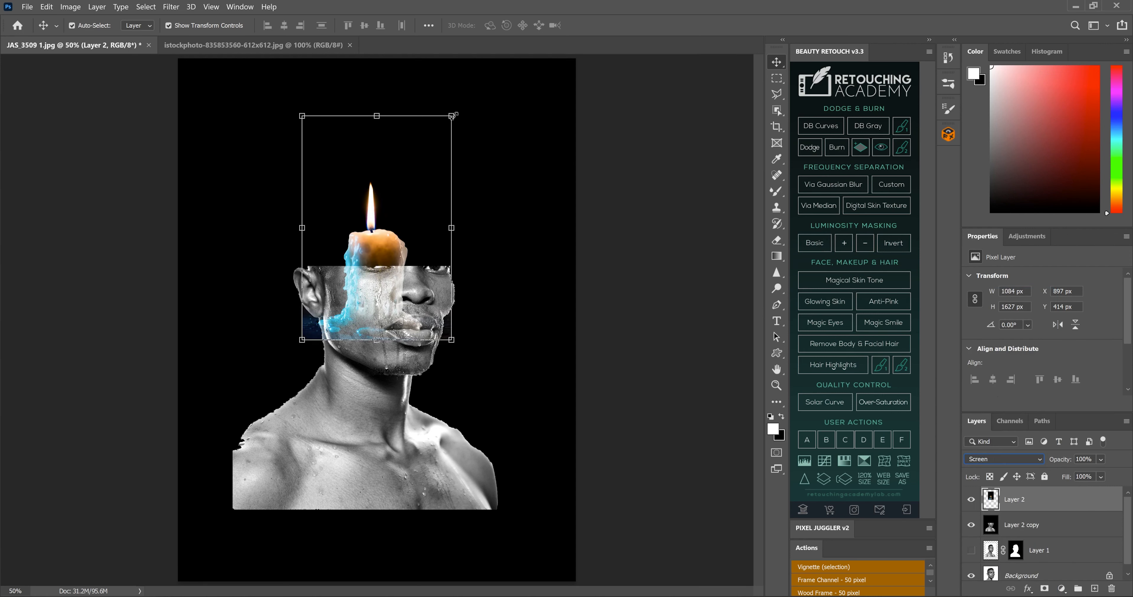
left_click_drag(450, 116, 478, 76)
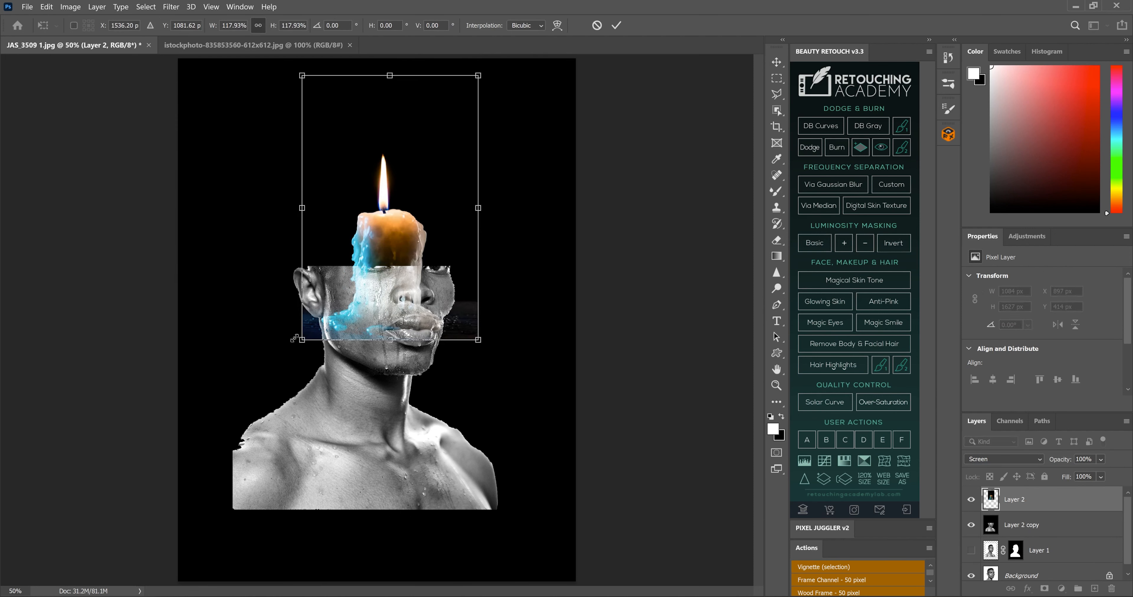
left_click_drag(294, 338, 261, 388)
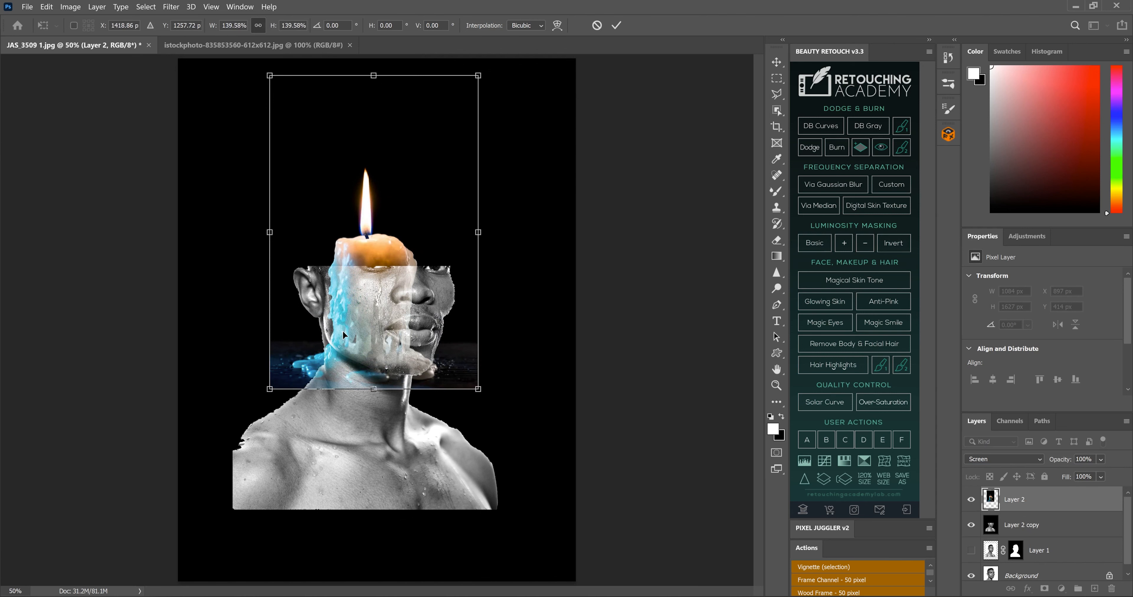
left_click_drag(342, 331, 344, 301)
key("Return")
key("Return")
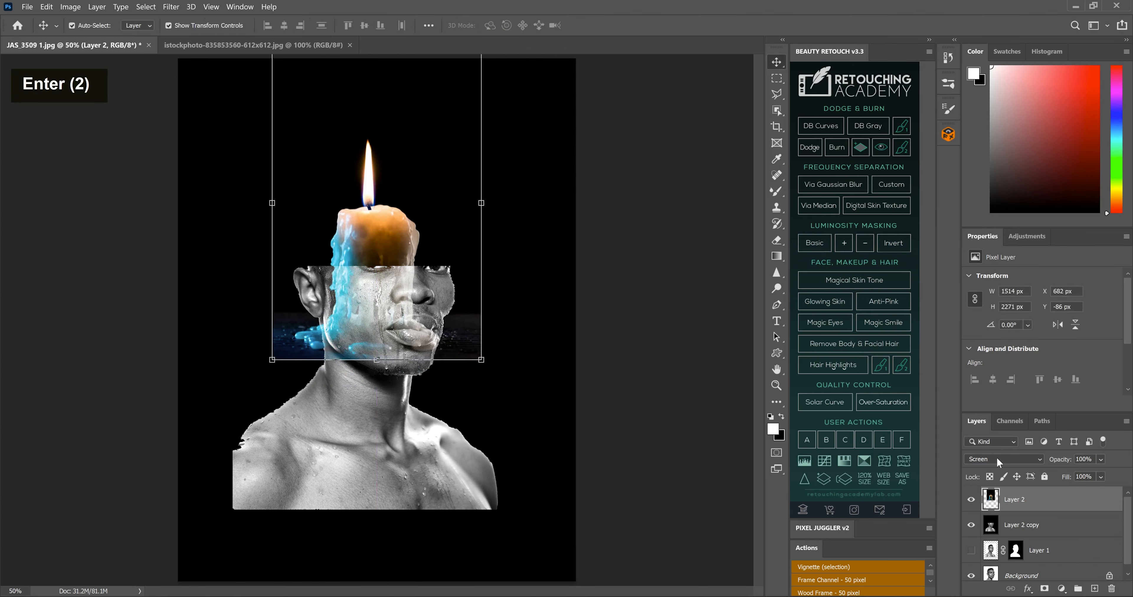
Step: Duplicate the candle layer and hide the original Layer 2
key("ctrl+j")
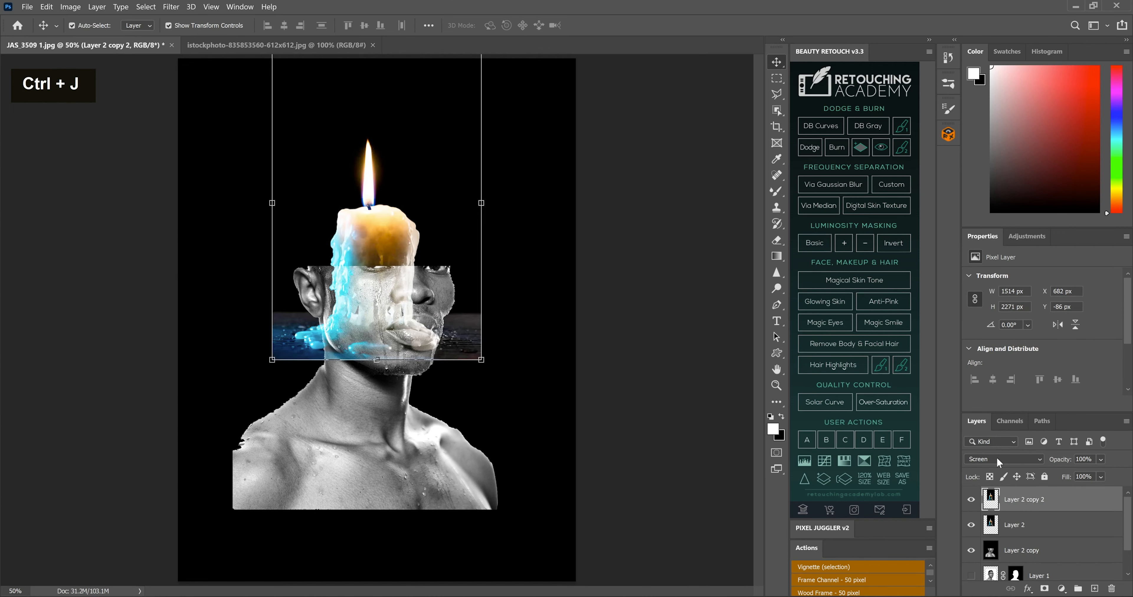
left_click(972, 525)
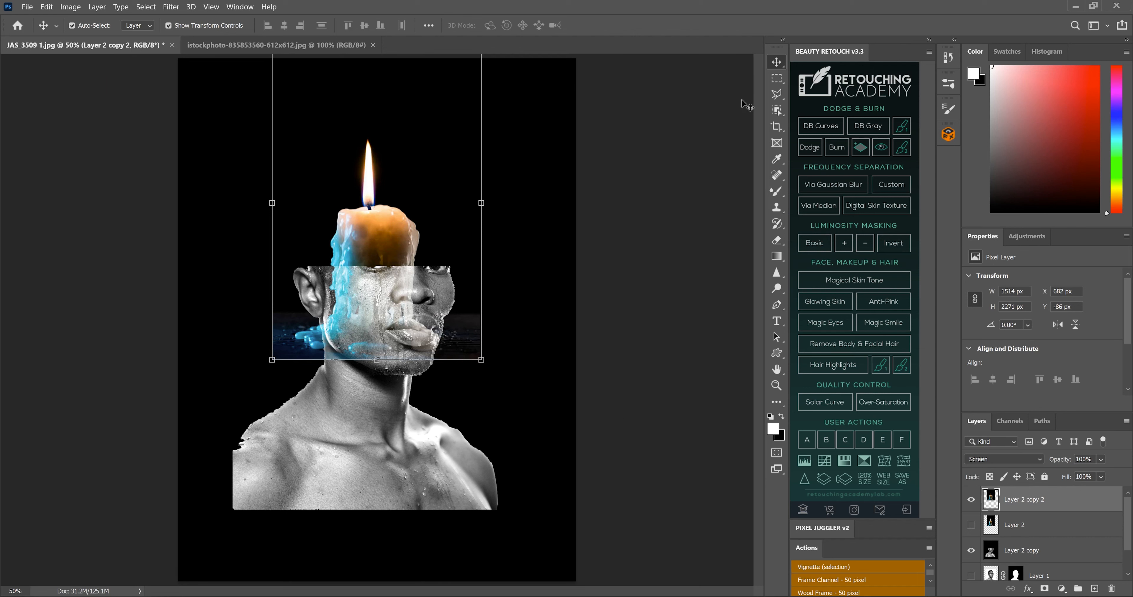
Step: Delete the duplicated candle's lower part with a full-width rectangular selection starting just below the candle's top, and clear the selection
left_click(776, 78)
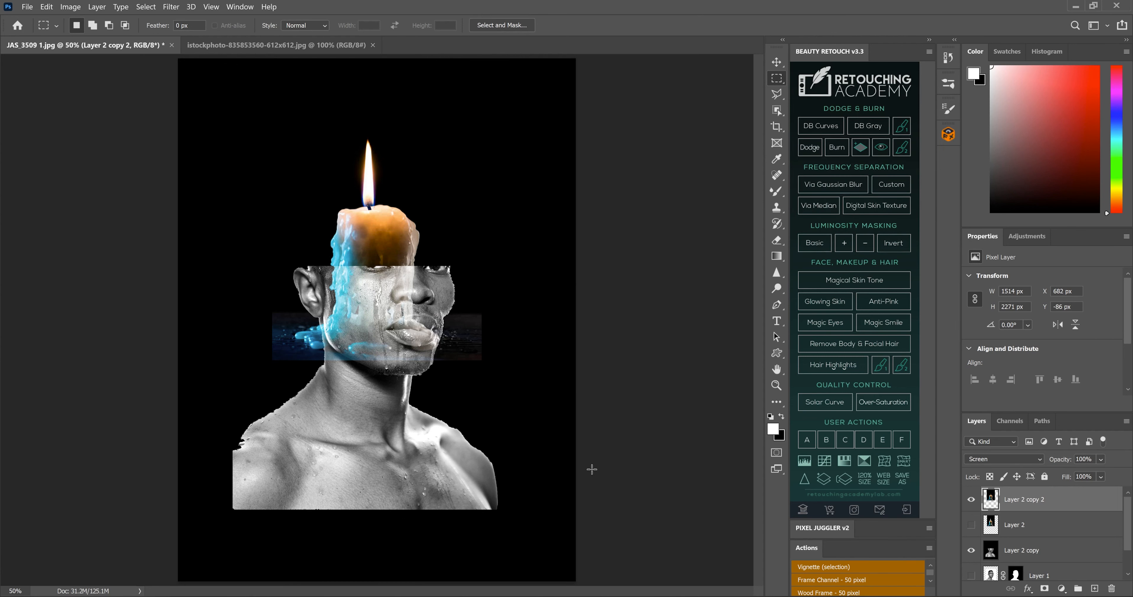
left_click_drag(592, 469, 175, 242)
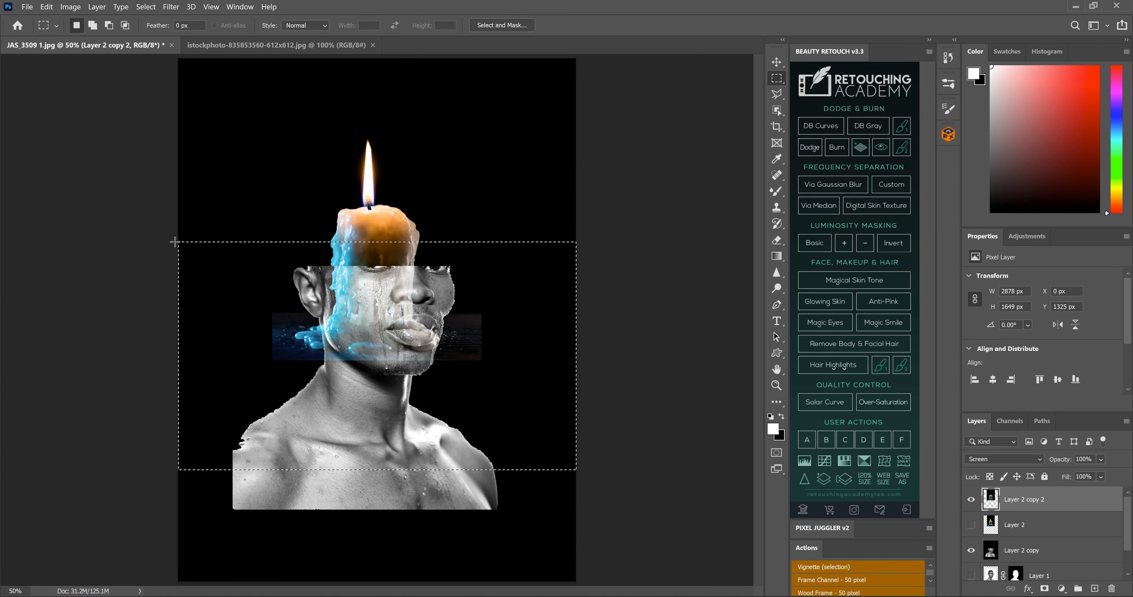
key("BackSpace")
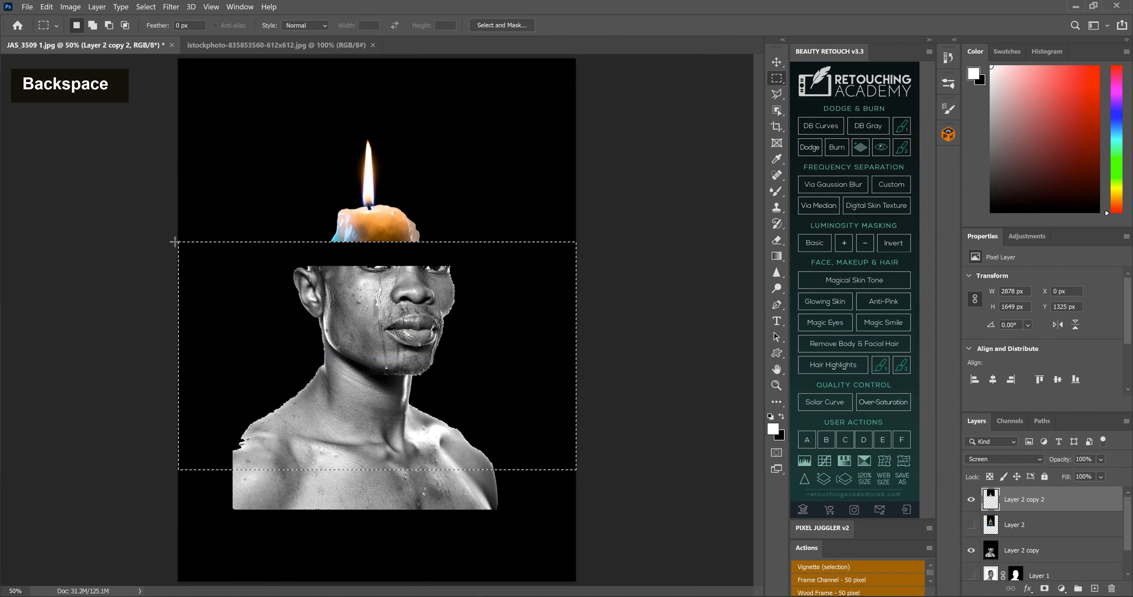
key("ctrl+d")
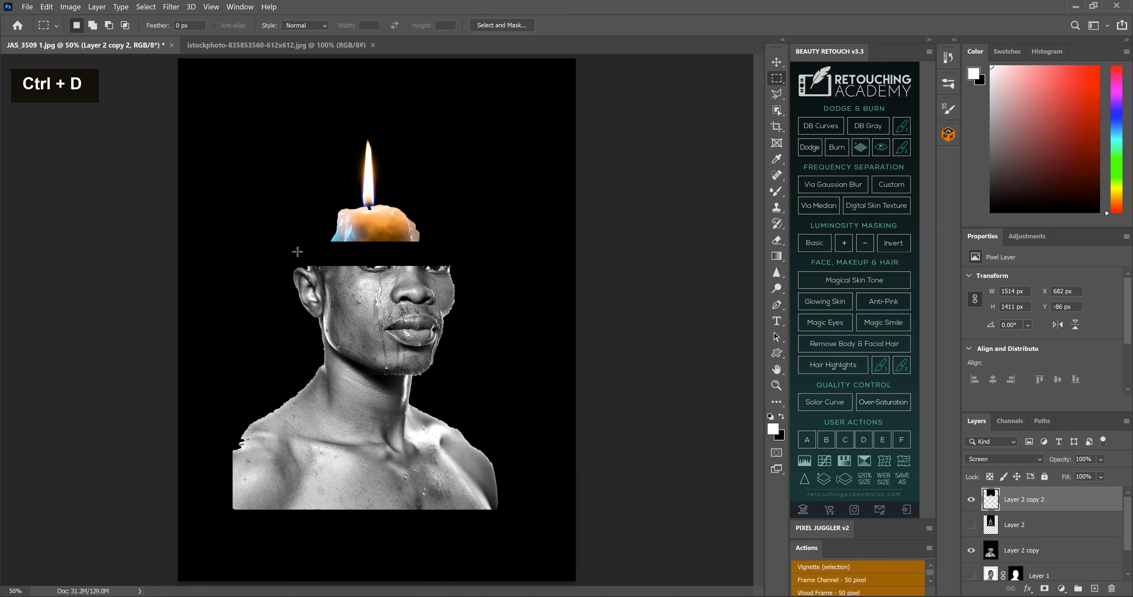
Step: Scale the trimmed candle to 134.96%, seat it over the head's cut edge, and erase its hard lower edge
key("v")
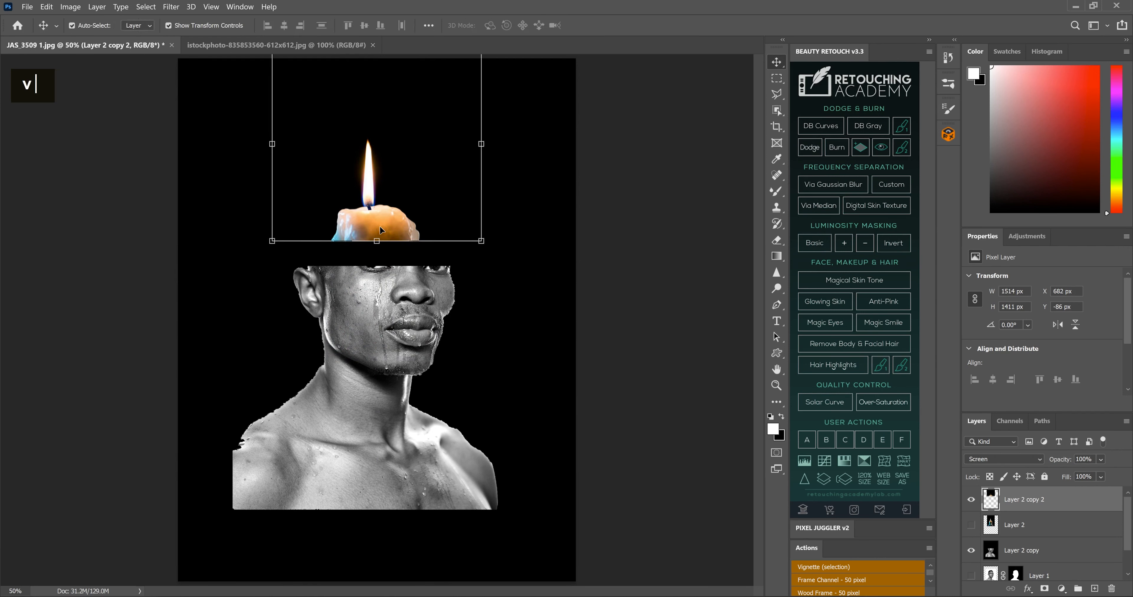
left_click_drag(381, 229, 394, 252)
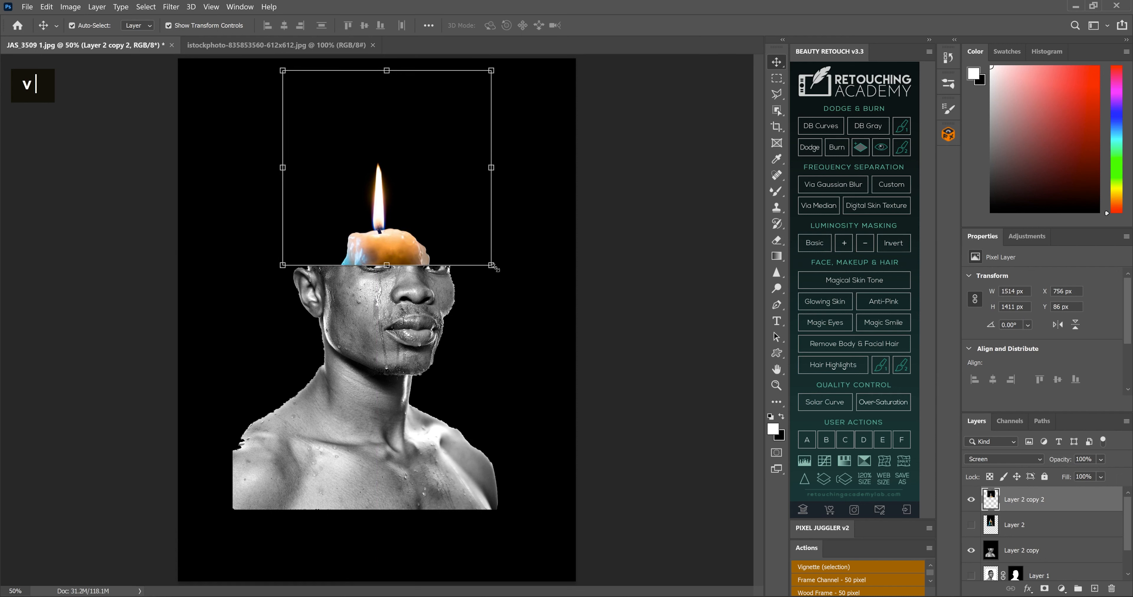
left_click_drag(541, 284, 568, 307)
left_click_drag(431, 291, 408, 240)
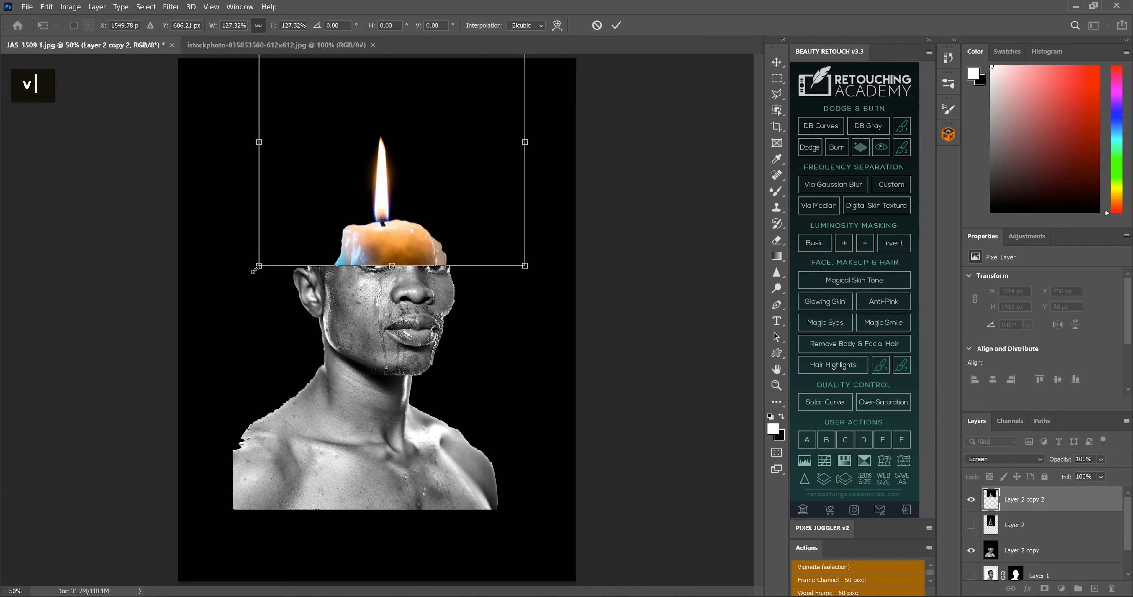
left_click_drag(254, 269, 242, 280)
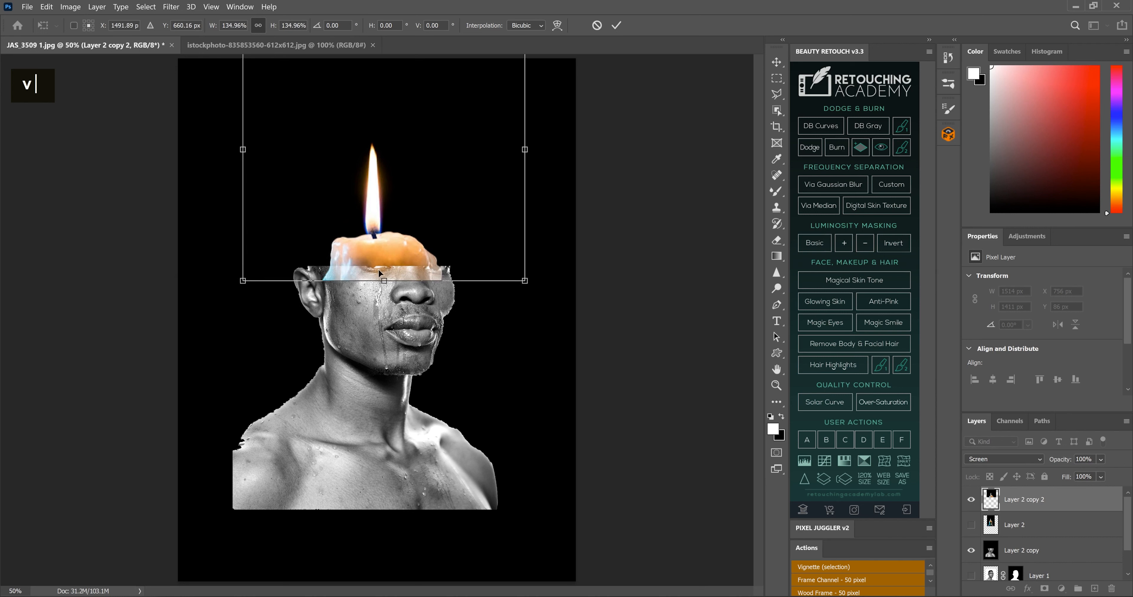
mouse_move(390, 260)
left_mouse_down()
mouse_move(390, 240)
mouse_move(391, 263)
left_mouse_up()
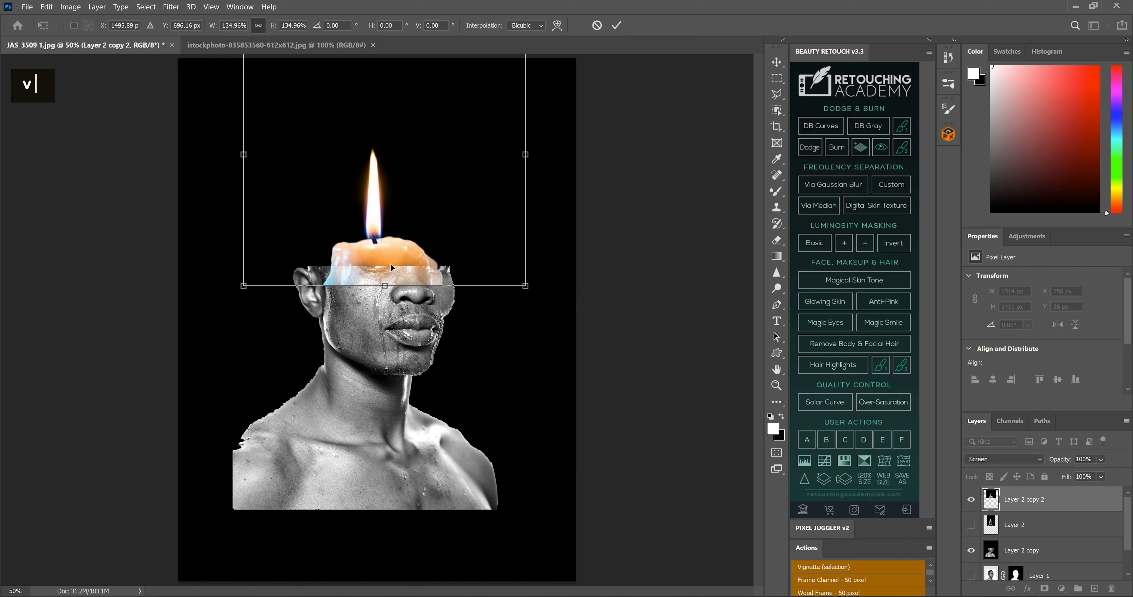
key("Return")
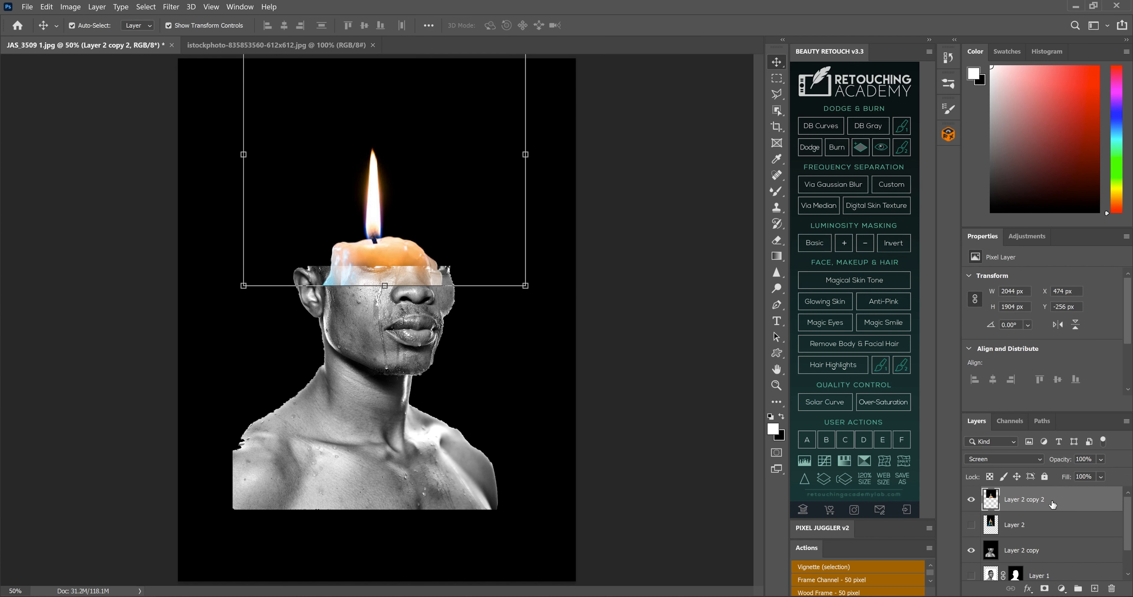
key("e")
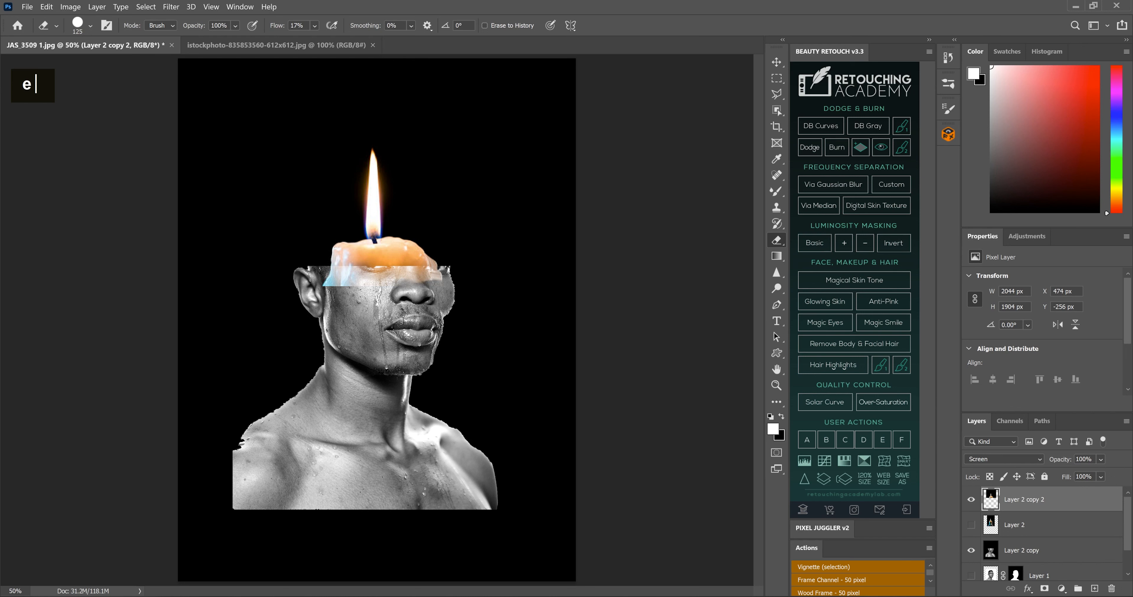
mouse_move(348, 291)
left_mouse_down()
mouse_move(321, 283)
mouse_move(354, 287)
left_mouse_up()
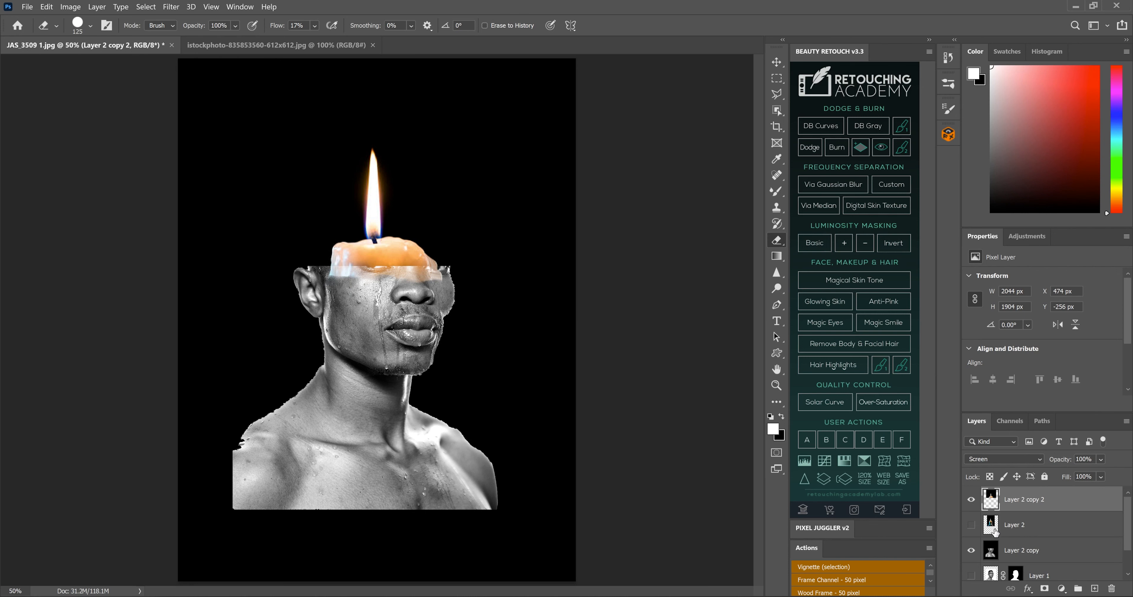
Step: On Layer 2 copy, paint black over the top of the face beneath the candle with a soft brush at 3% flow
left_click(996, 551)
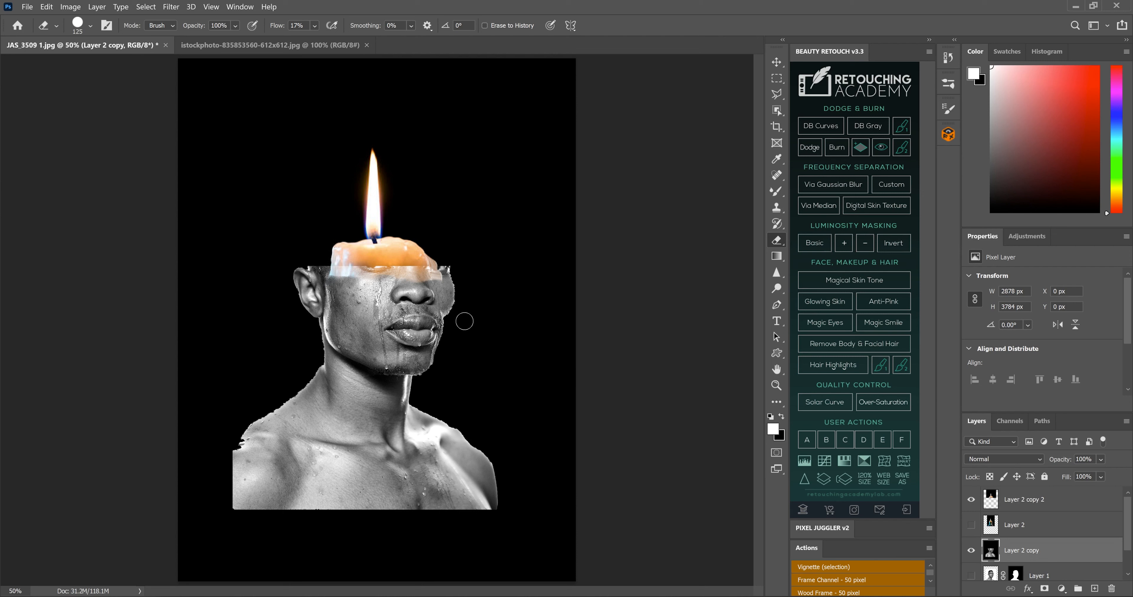
key("b")
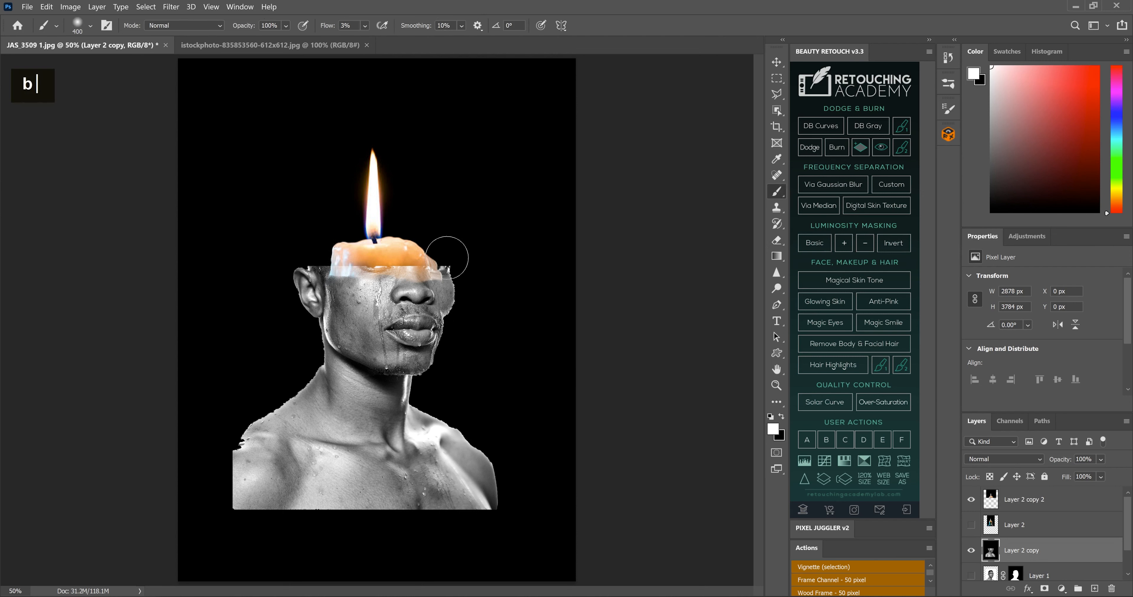
key("x")
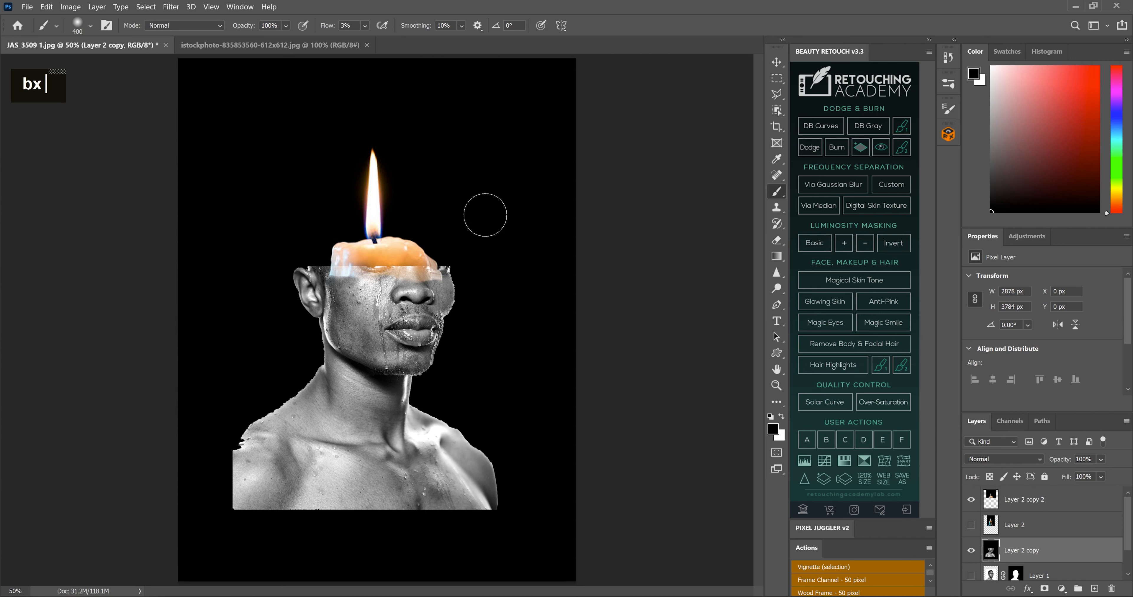
key("bracketleft")
key("bracketleft")
key("bracketleft")
key("bracketleft")
key("bracketleft")
key("bracketleft")
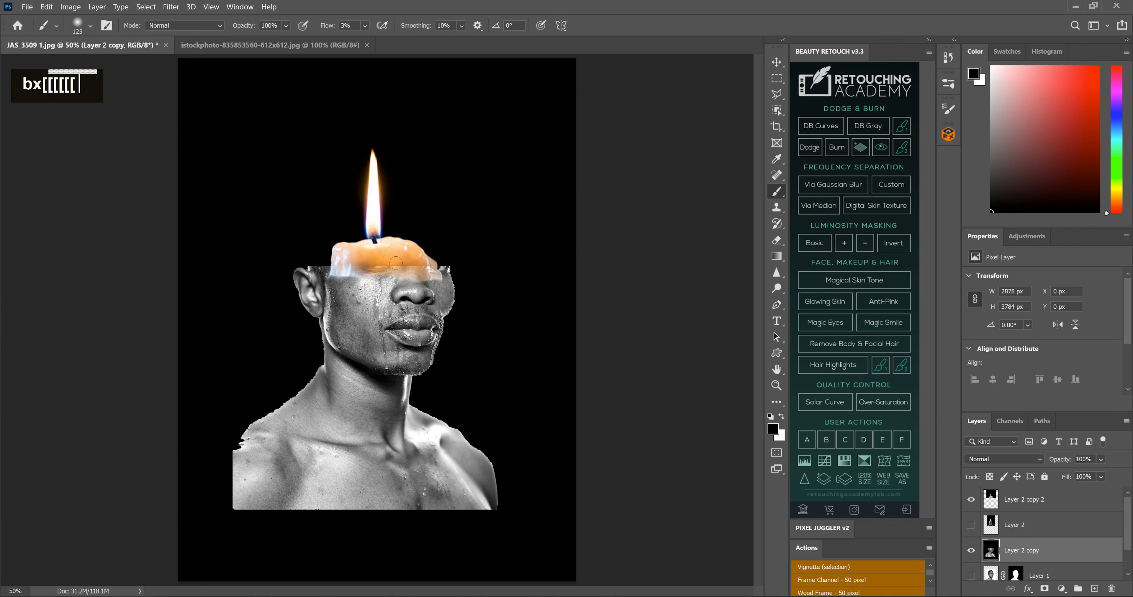
key("bracketright")
key("bracketright")
key("bracketright")
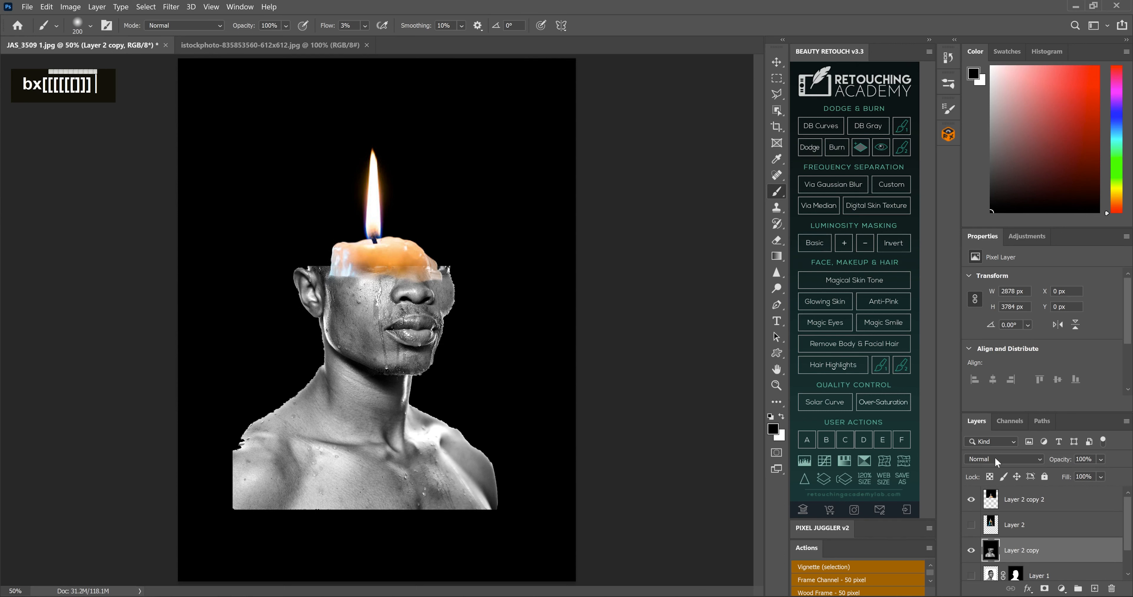
Step: Hide the candle layer, set brush flow to 9%, paint black along the head's cut edge, and show the candle again
left_click(971, 500)
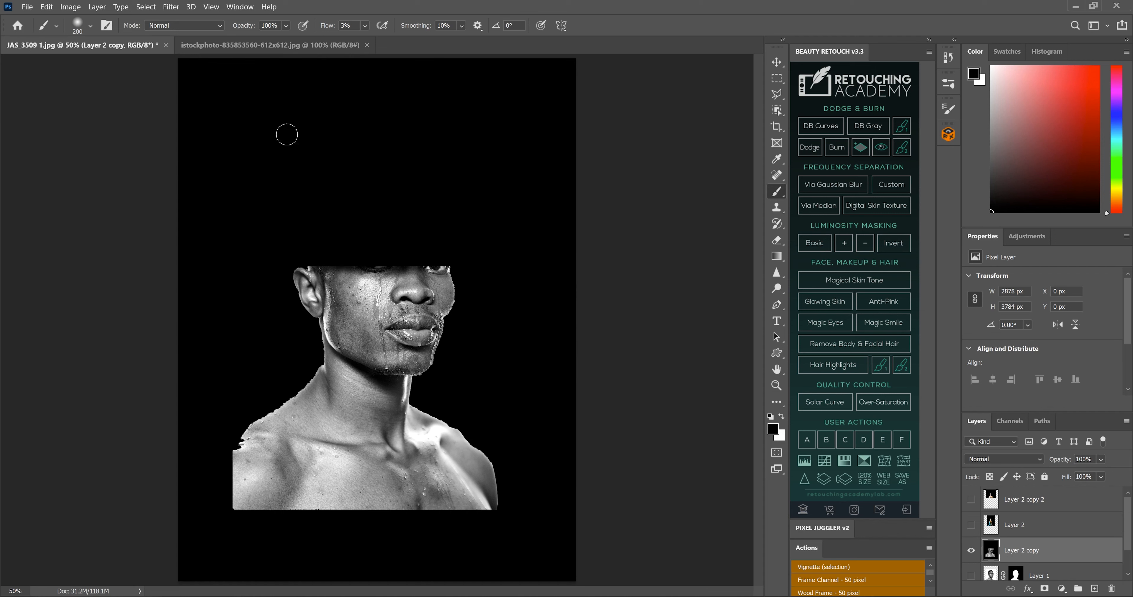
left_click_drag(326, 27, 328, 28)
mouse_move(438, 257)
left_mouse_down()
mouse_move(403, 270)
mouse_move(415, 260)
mouse_move(318, 256)
mouse_move(439, 262)
mouse_move(324, 261)
mouse_move(400, 256)
mouse_move(375, 260)
left_mouse_up()
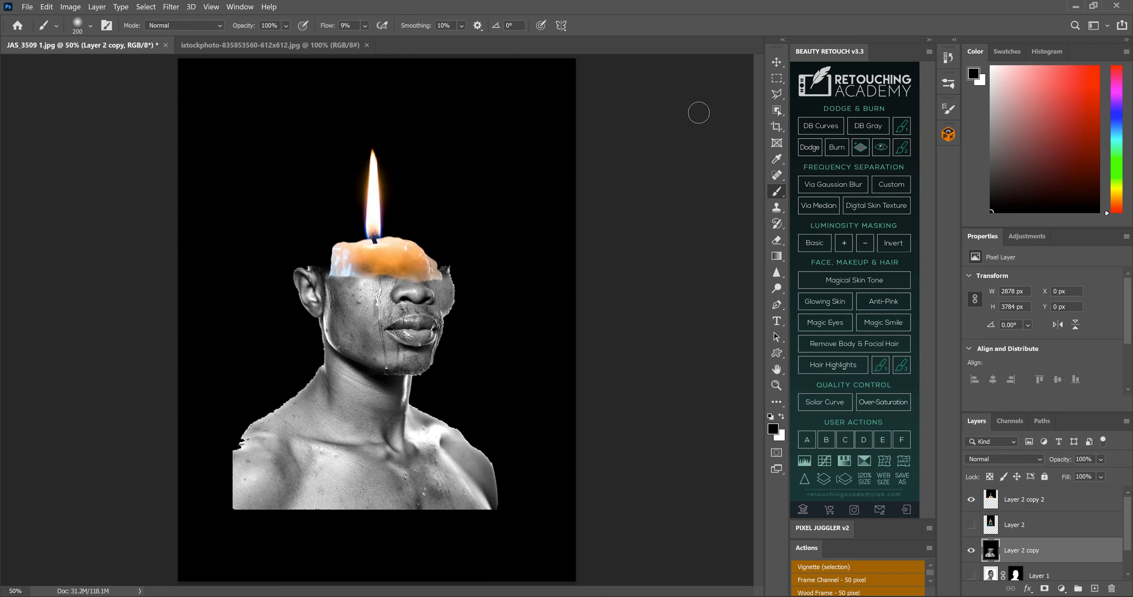
Step: Scale the candle to 102.60%, lower it onto the darkened head edge, and erase the wax's hard lower edge with a 125 px eraser
left_click(776, 62)
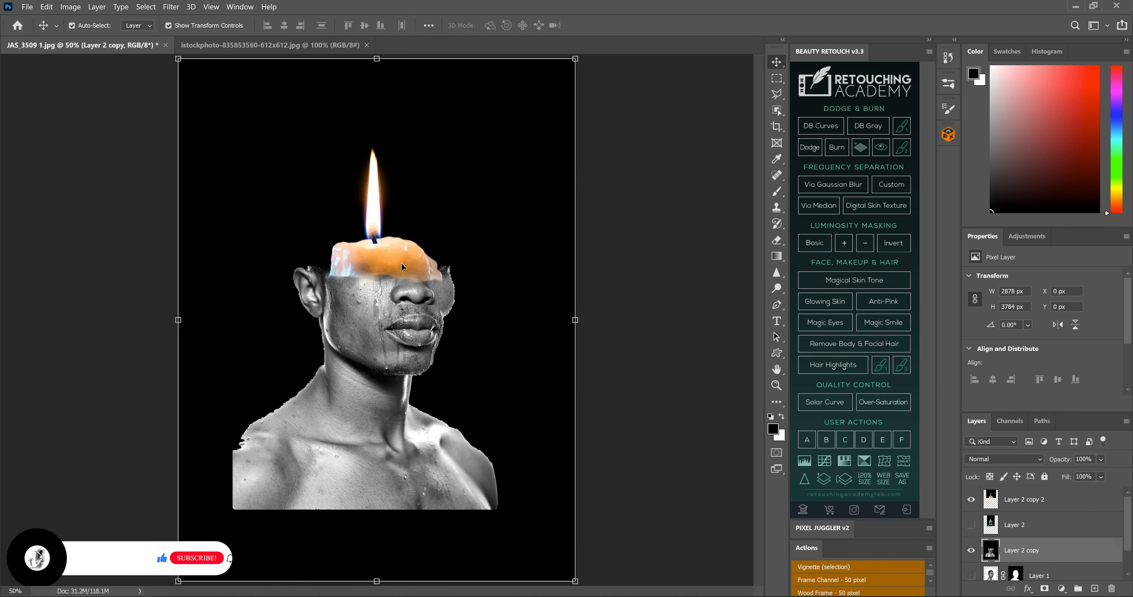
left_click_drag(402, 258, 434, 269)
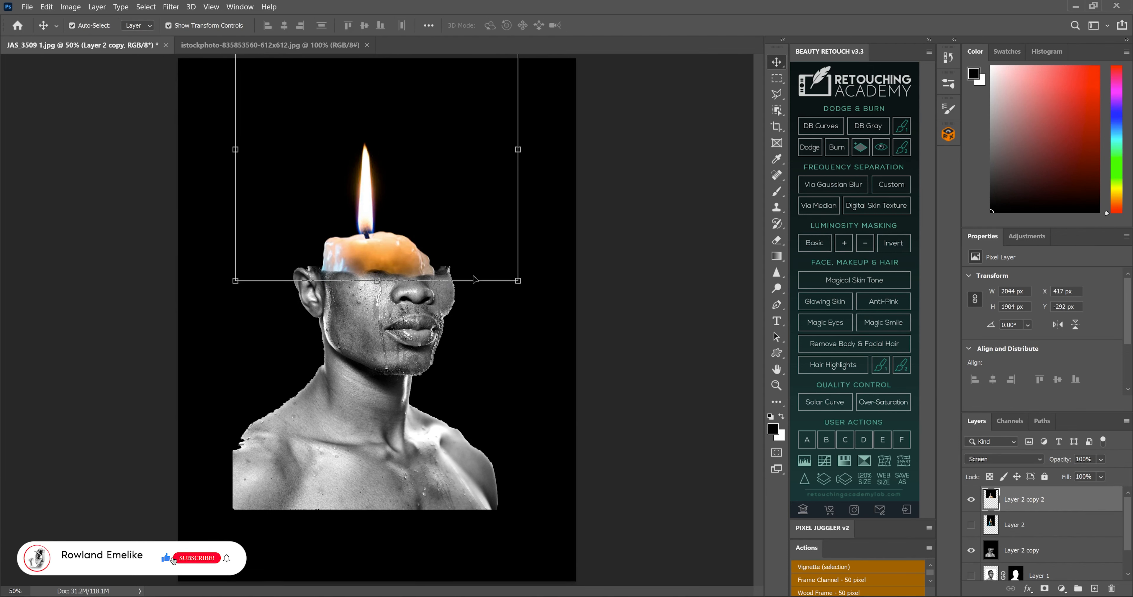
left_click_drag(540, 285, 553, 293)
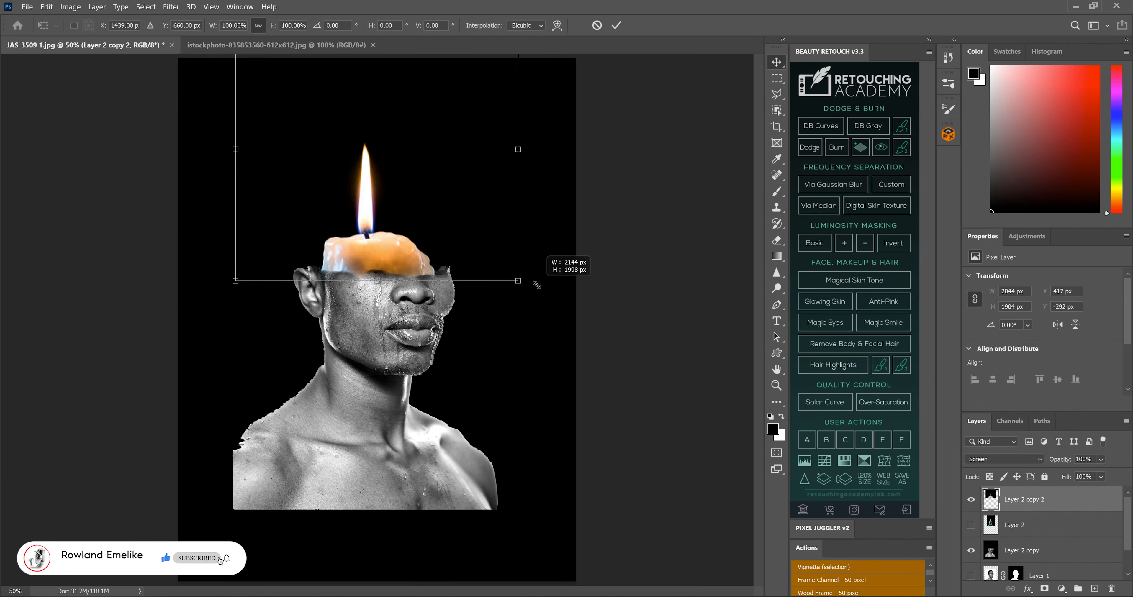
left_click_drag(416, 271, 420, 264)
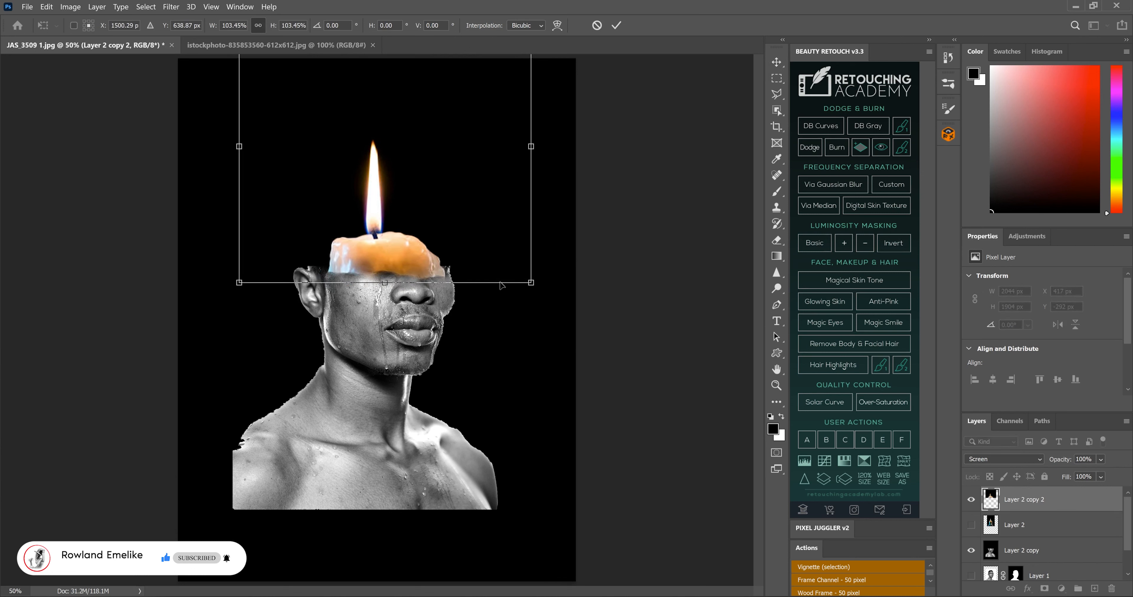
left_click_drag(533, 284, 529, 284)
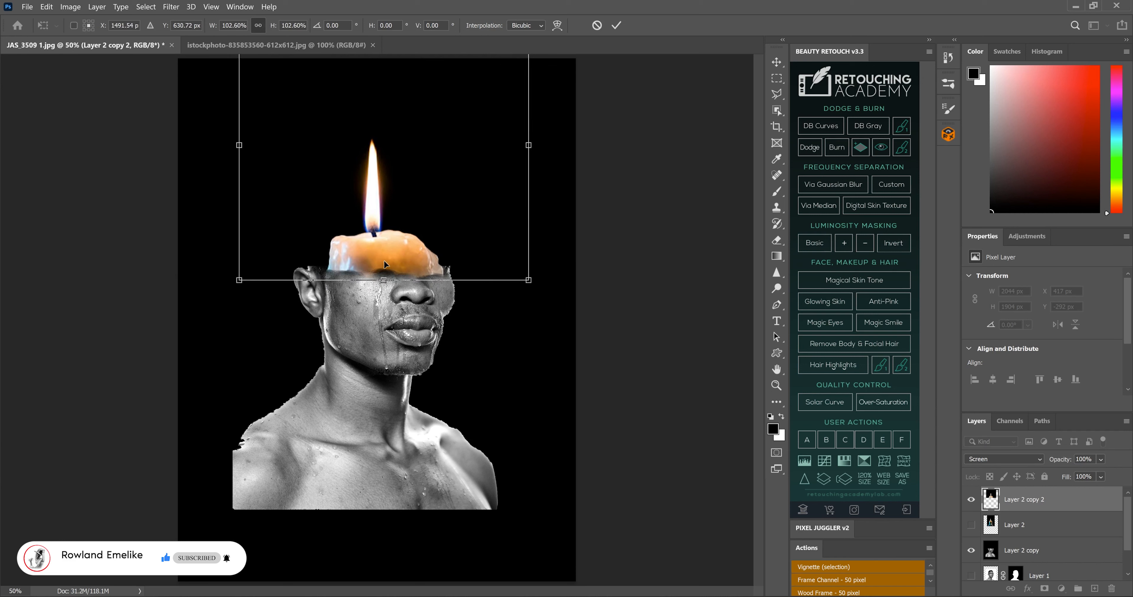
left_click_drag(384, 260, 390, 279)
key("Return")
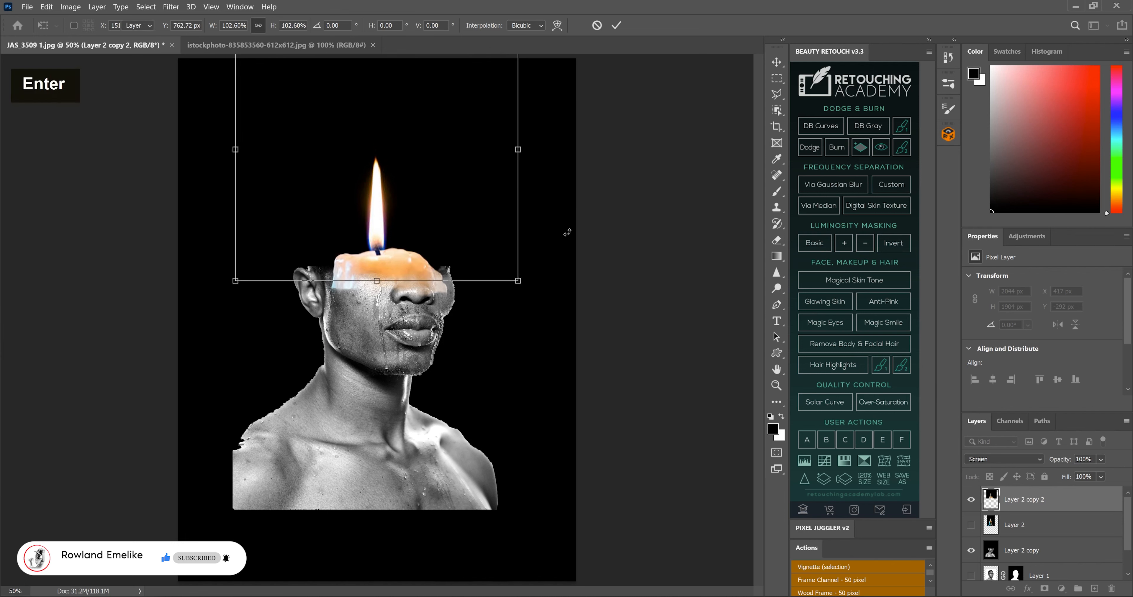
key("e")
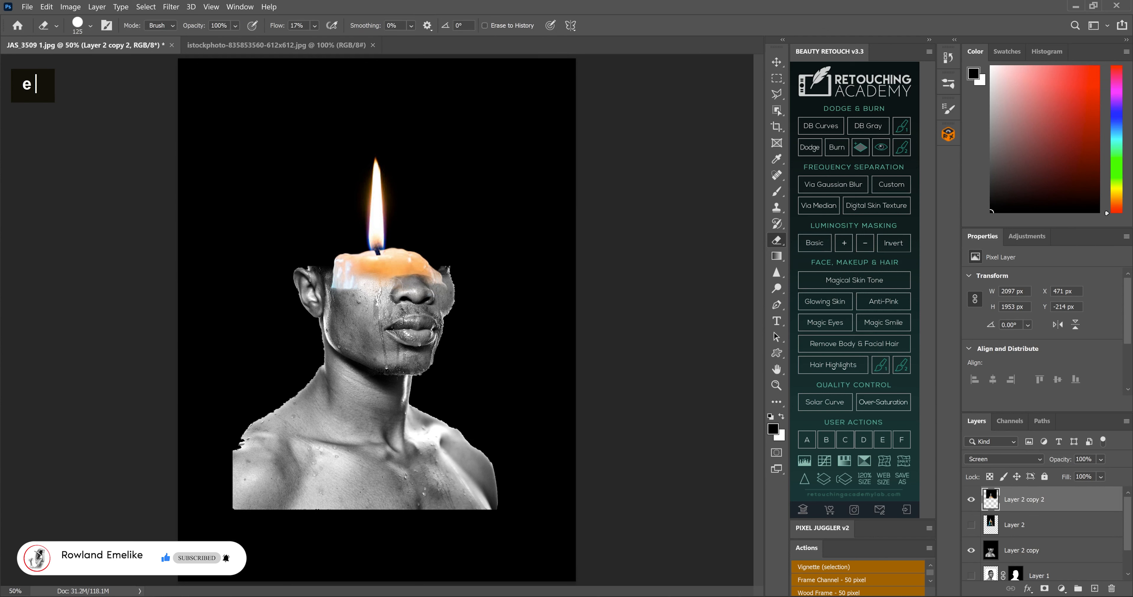
mouse_move(358, 284)
left_mouse_down()
mouse_move(328, 289)
mouse_move(357, 284)
left_mouse_up()
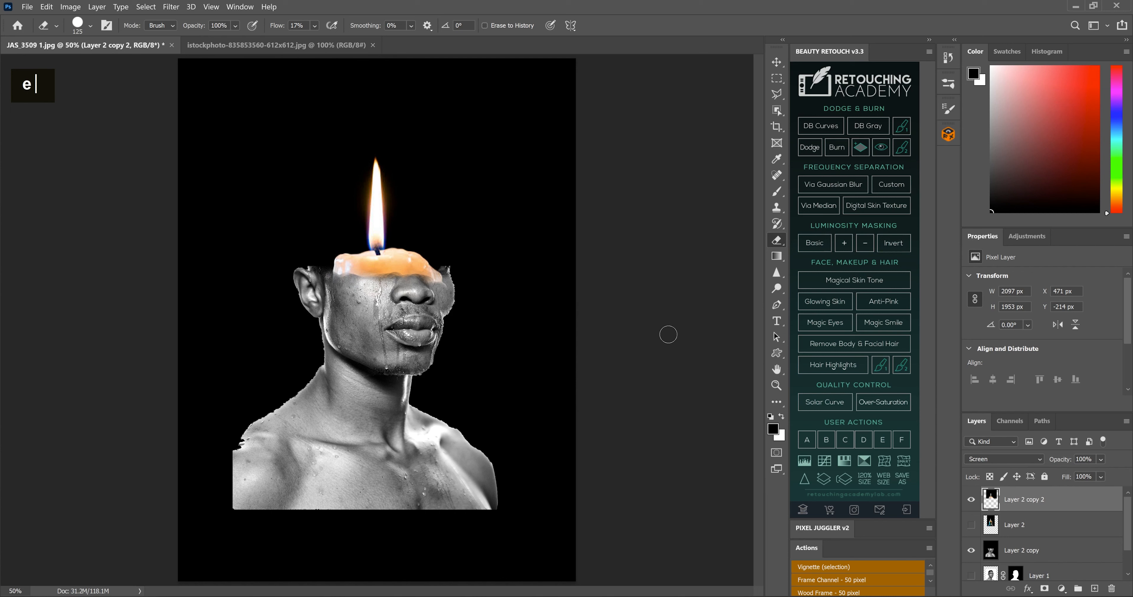
Step: Stamp all visible layers into a new top layer and open it in the Liquify filter
key("ctrl+shift")
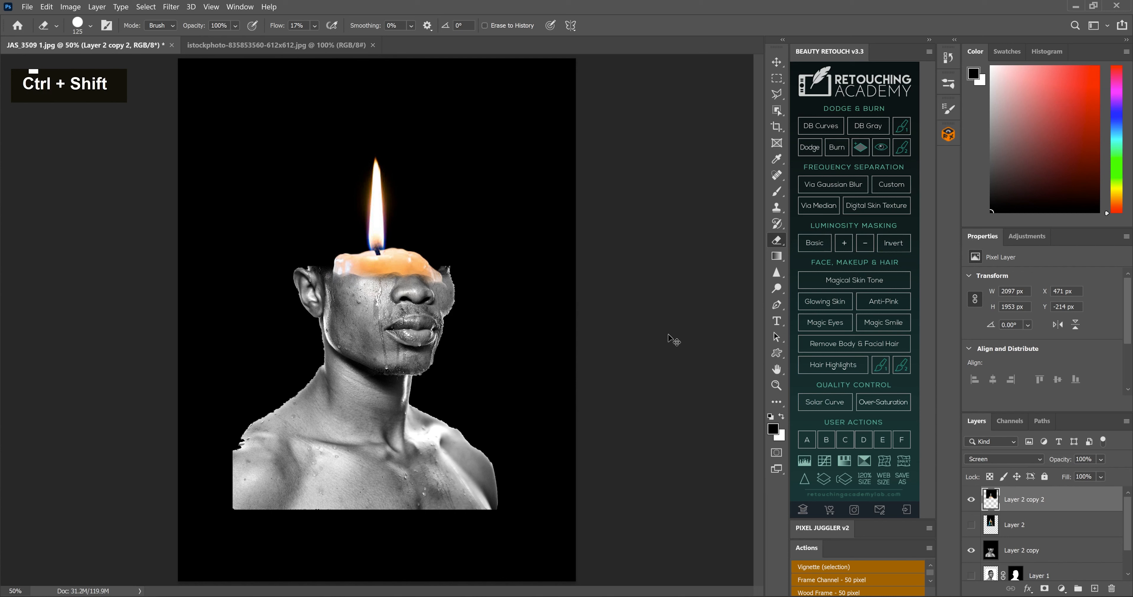
key("ctrl+alt+shift+e")
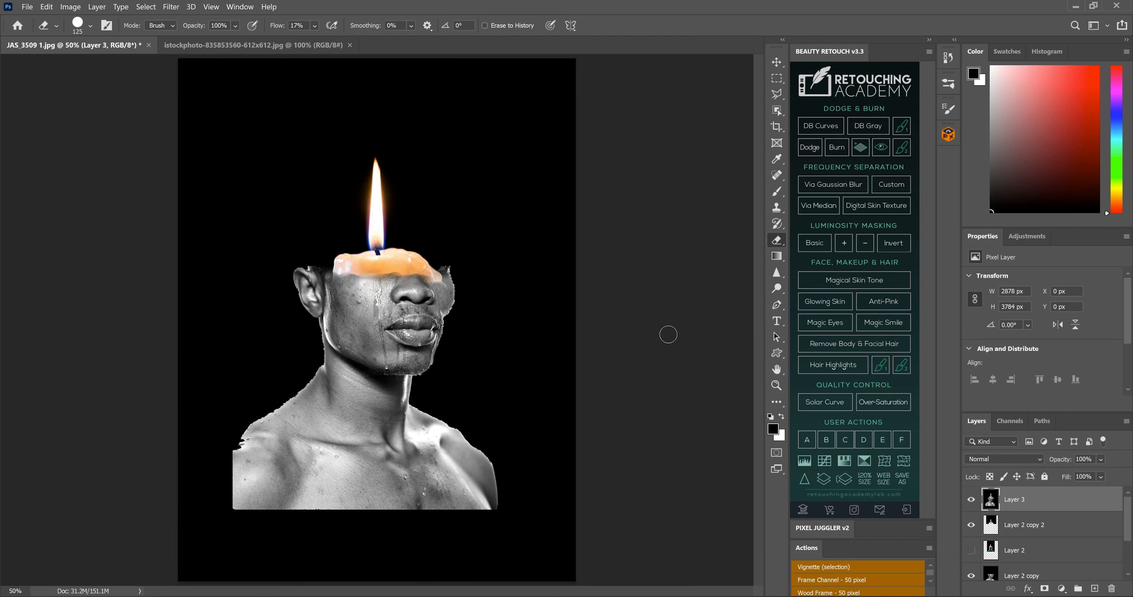
key("ctrl")
key("ctrl+shift+x")
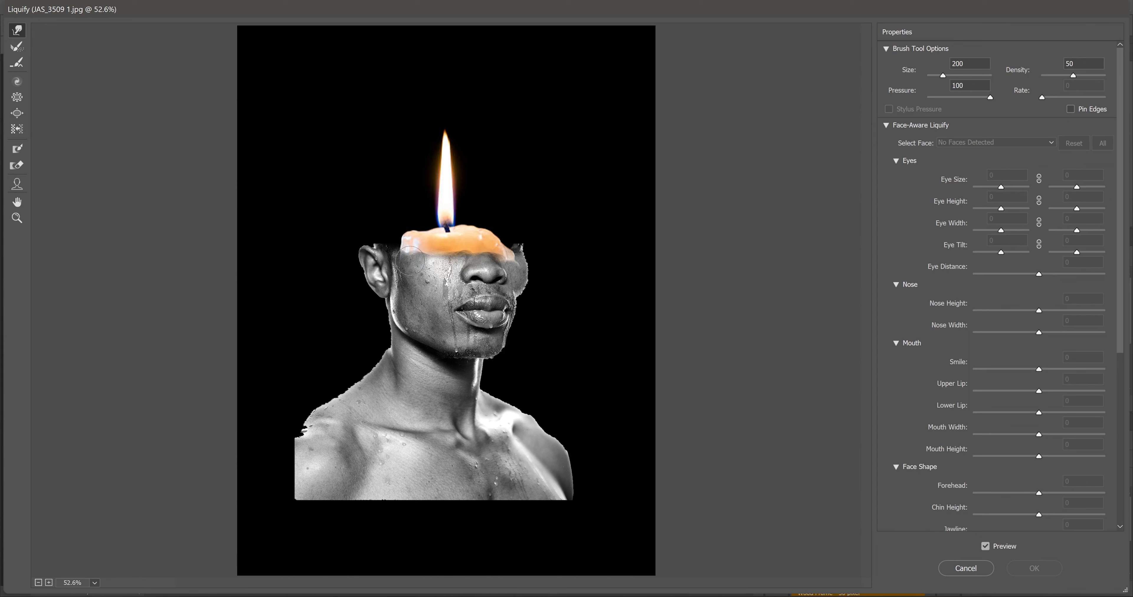
Step: Warp the area above the ear upward and pull the torso's straight bottom edge down into three long wavy drips
key("bracketright")
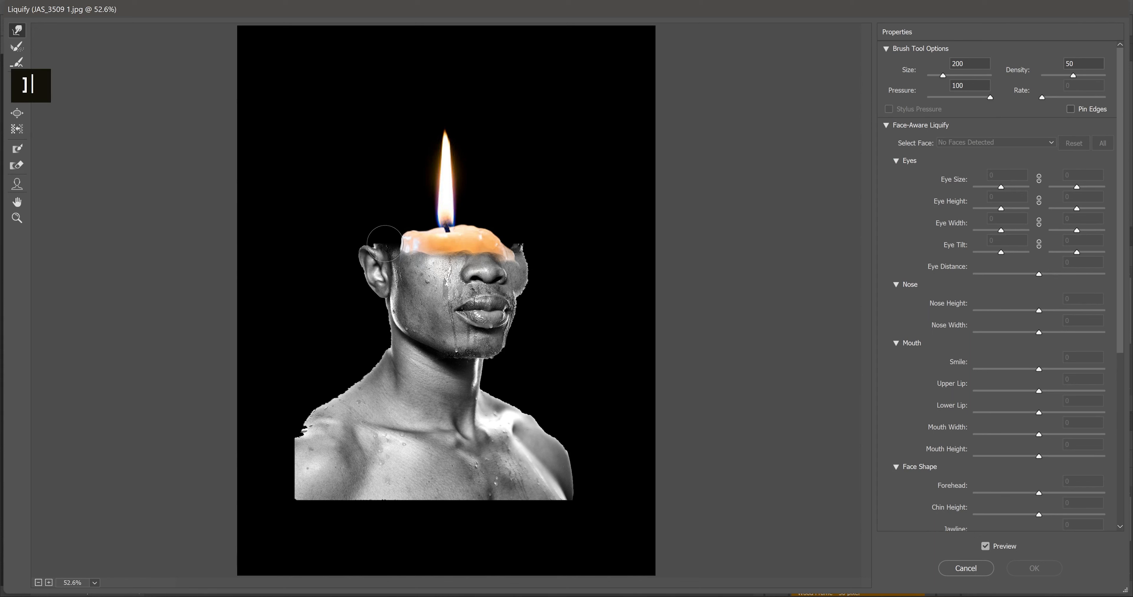
left_click_drag(384, 244, 385, 238)
key("bracketright")
key("bracketright")
mouse_move(299, 440)
left_mouse_down()
mouse_move(291, 480)
mouse_move(357, 498)
mouse_move(339, 510)
mouse_move(340, 539)
left_mouse_up()
key("bracketleft")
key("bracketleft")
key("bracketright")
key("bracketright")
key("bracketright")
mouse_move(381, 502)
left_mouse_down()
mouse_move(410, 495)
mouse_move(418, 518)
left_mouse_up()
key("bracketleft")
key("bracketleft")
key("bracketleft")
key("bracketright")
left_click_drag(553, 495, 552, 545)
Step: Warp the contours of both shoulders downward into melting notches, starting with a brush size of 200
key("bracketleft")
key("bracketleft")
key("bracketleft")
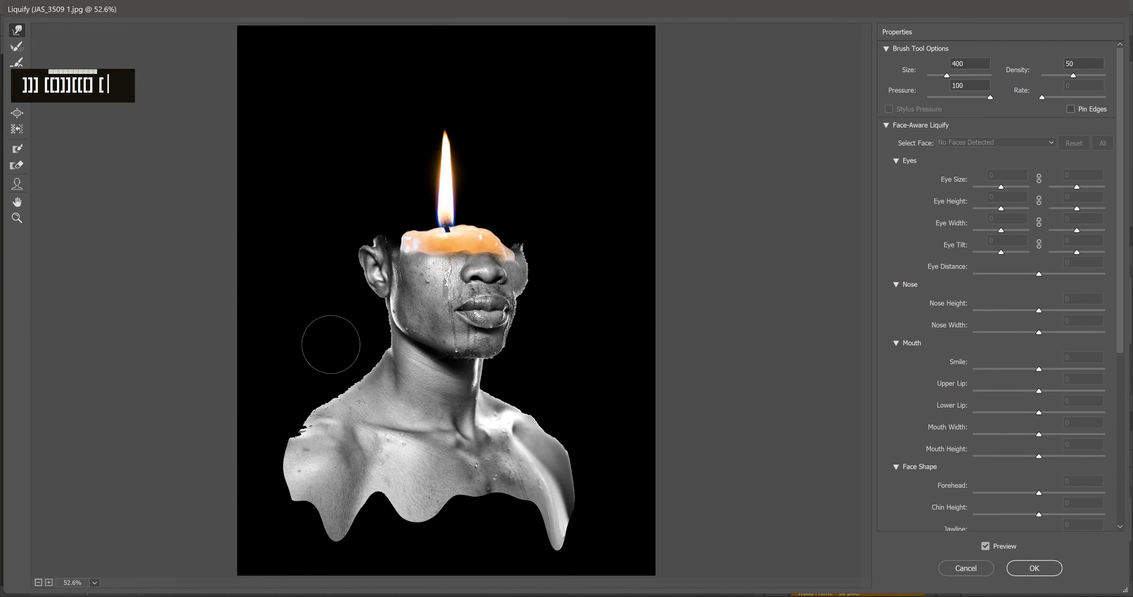
left_click_drag(304, 408, 306, 459)
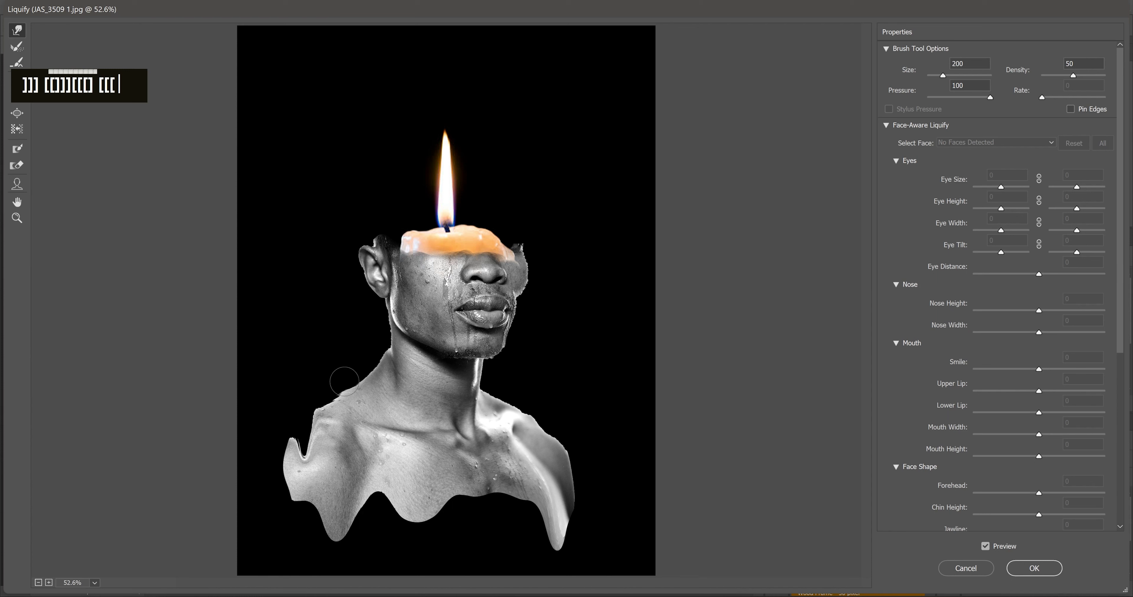
left_click_drag(344, 382, 342, 421)
key("bracketleft")
key("bracketleft")
key("bracketleft")
key("bracketleft")
key("bracketright")
key("bracketright")
mouse_move(498, 389)
left_mouse_down()
mouse_move(498, 412)
mouse_move(541, 435)
mouse_move(523, 418)
left_mouse_up()
Step: Warp the candle wax's upper and lower edges into wavy drips with a brush size of 175, and apply Liquify
key("bracketright")
left_click_drag(422, 223, 422, 239)
left_click_drag(424, 250, 424, 263)
left_click_drag(470, 218, 510, 234)
mouse_move(502, 237)
left_mouse_down()
mouse_move(502, 250)
mouse_move(461, 254)
left_mouse_up()
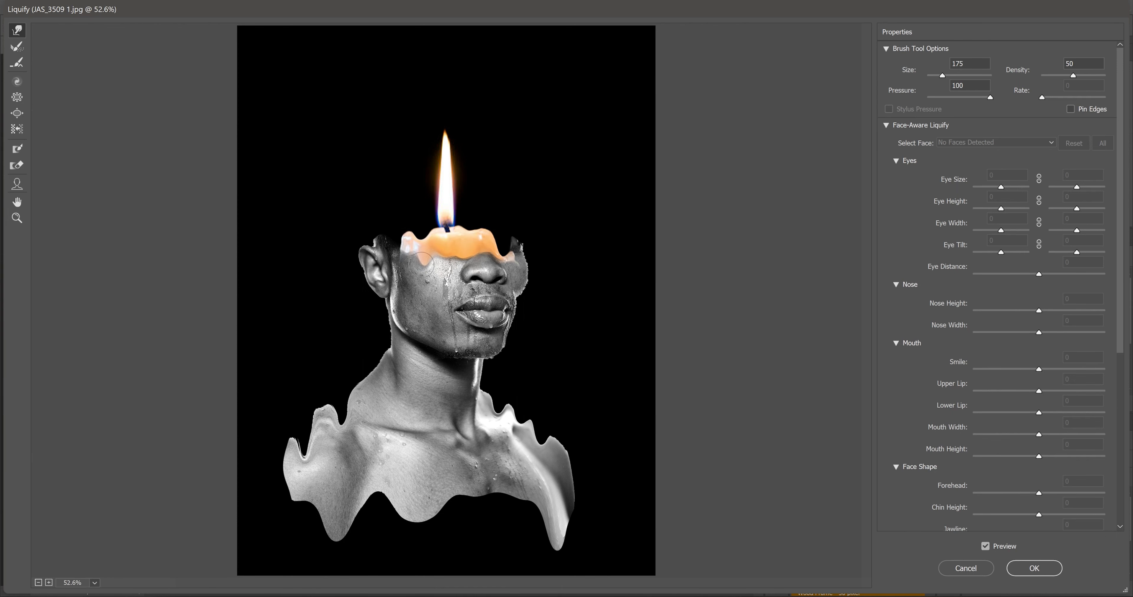
key("Return")
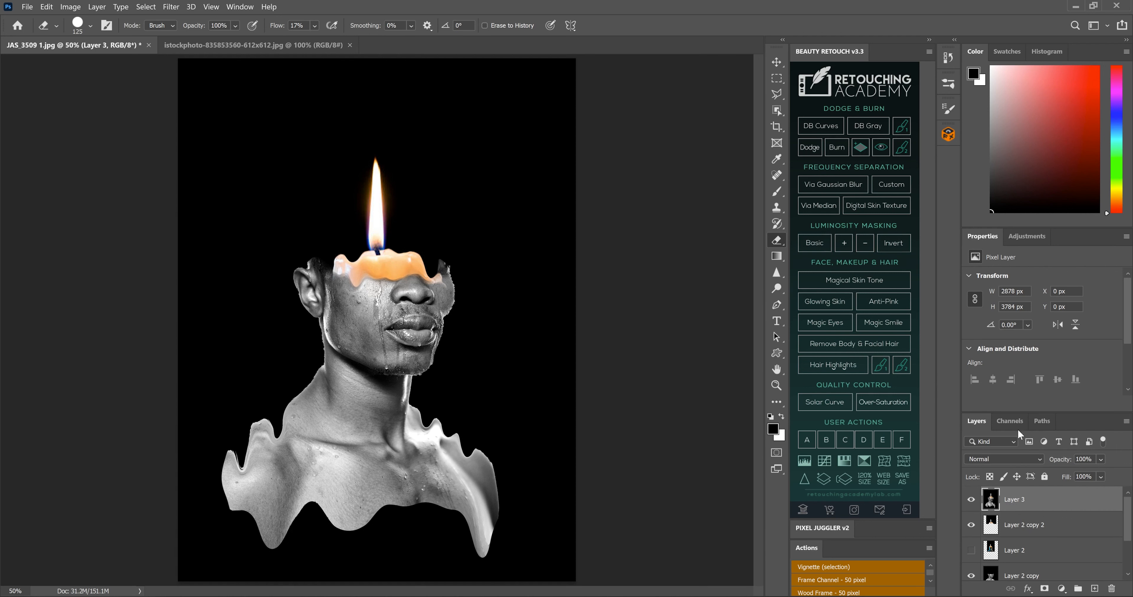
Step: Add a Black & White adjustment layer with the Default preset above the liquified layer
left_click(1028, 236)
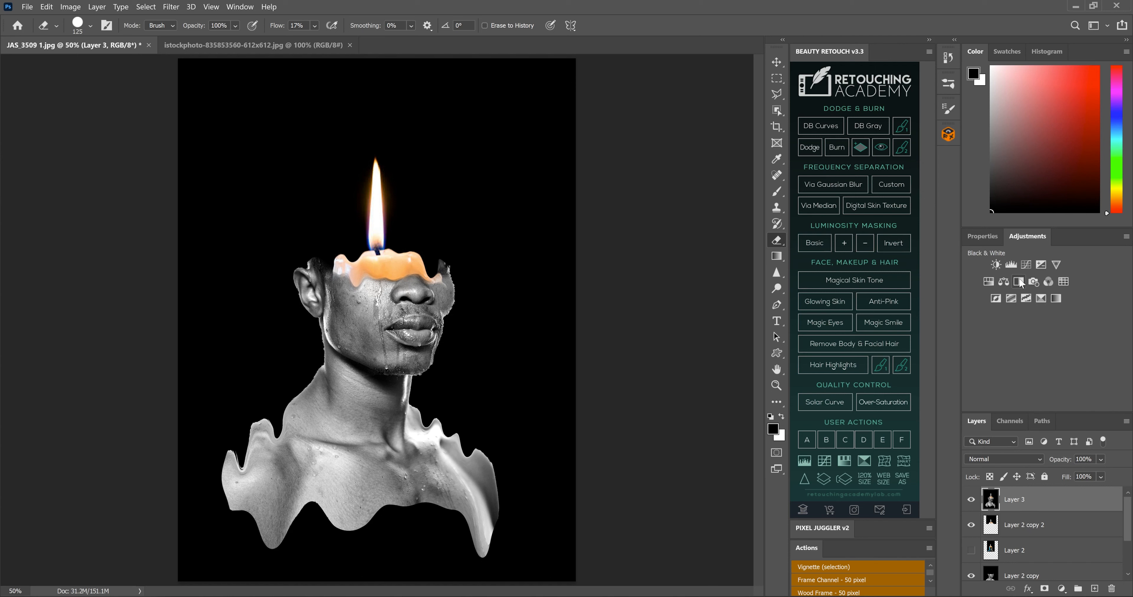
left_click(982, 236)
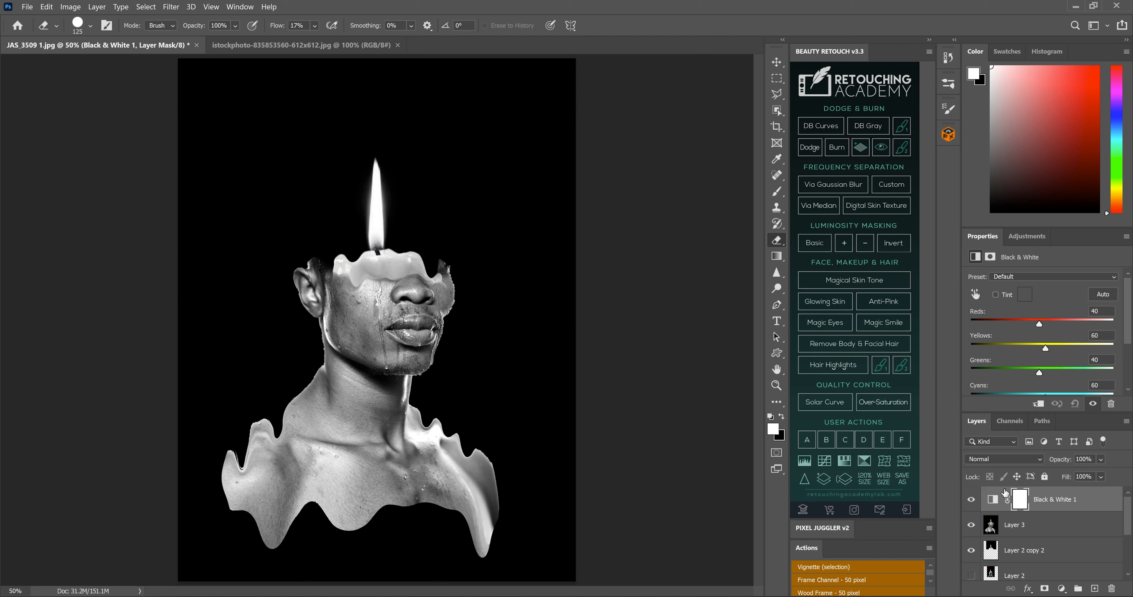
key("ctrl")
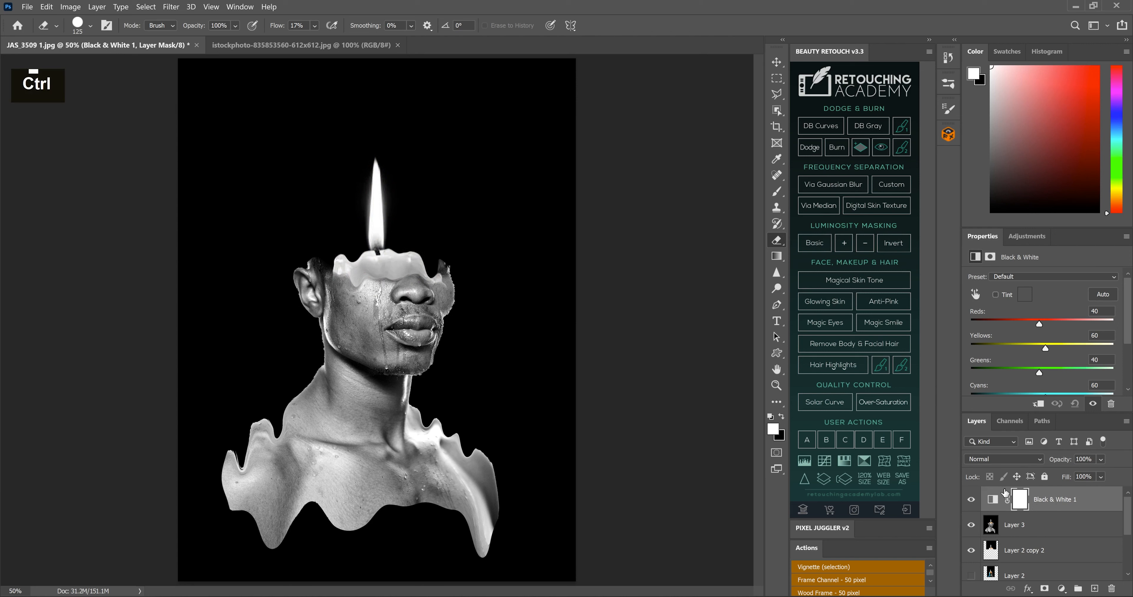
Step: Paint black on the Black & White layer's mask over the flame with a 200 px brush at 9% flow to restore its colour
key("b")
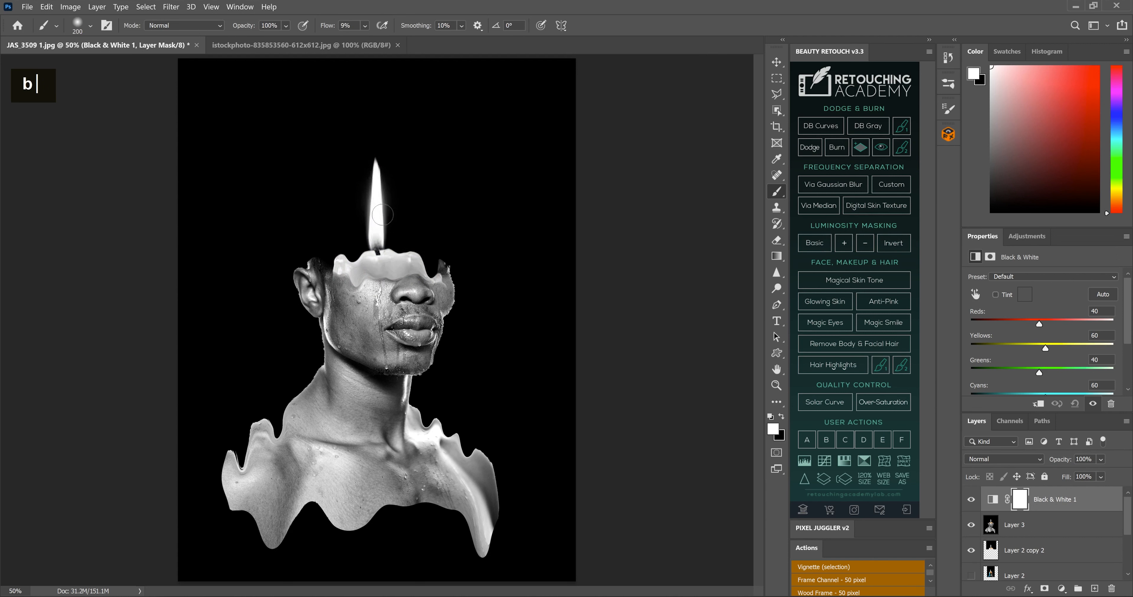
key("x")
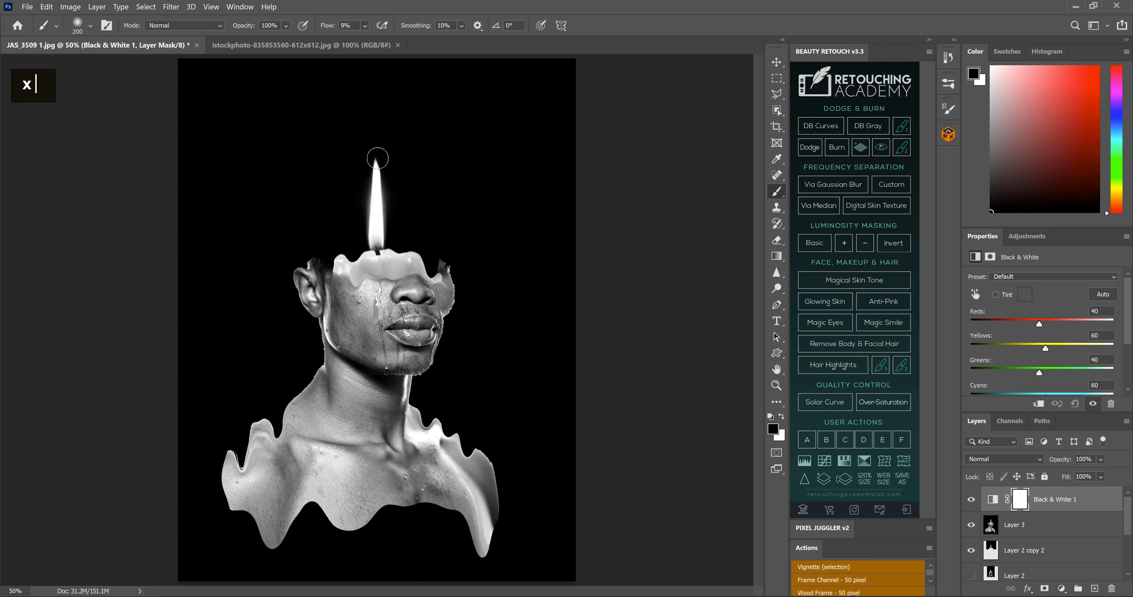
left_click_drag(377, 161, 376, 225)
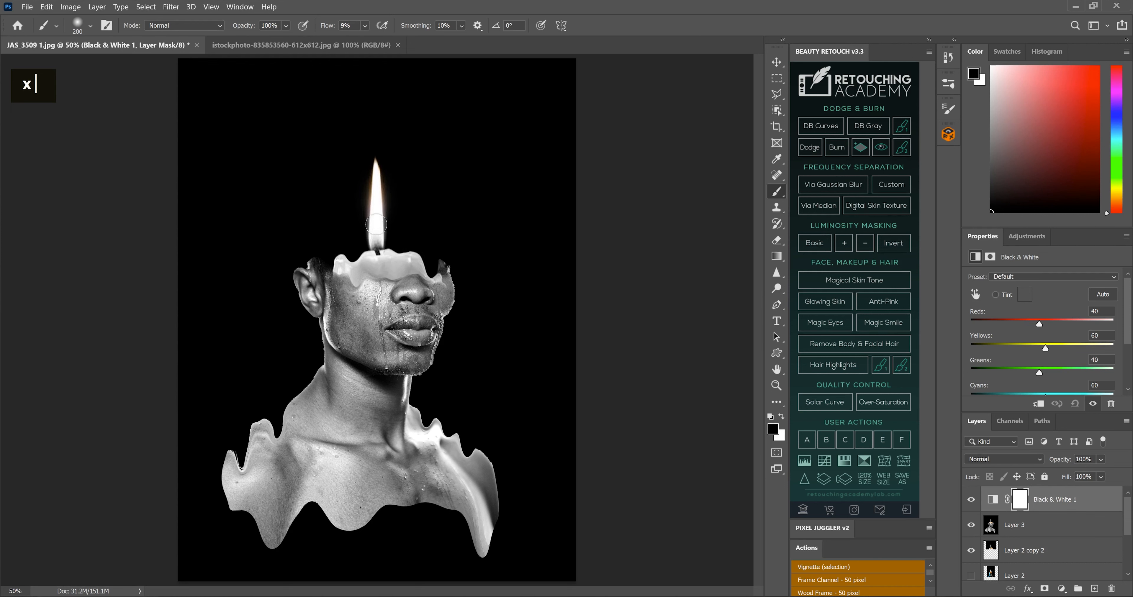